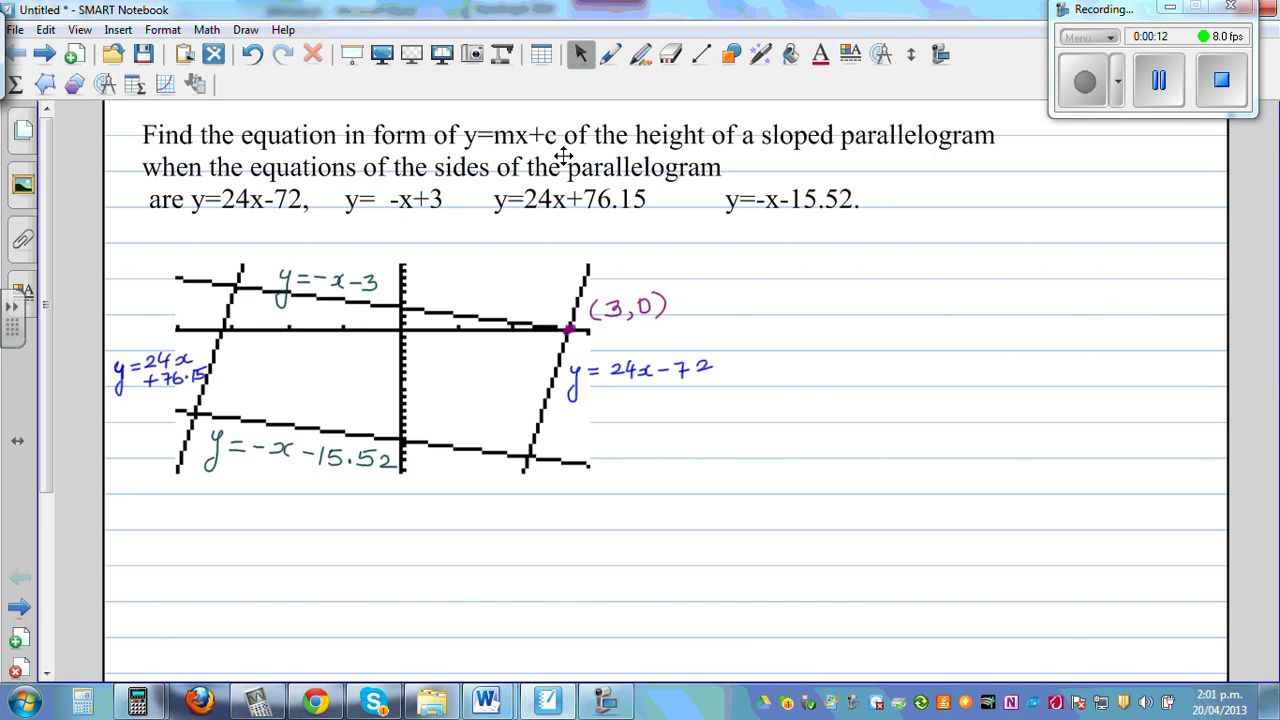
Underline the beginning of 'sloped' in the problem text with the purple pen
click(611, 56)
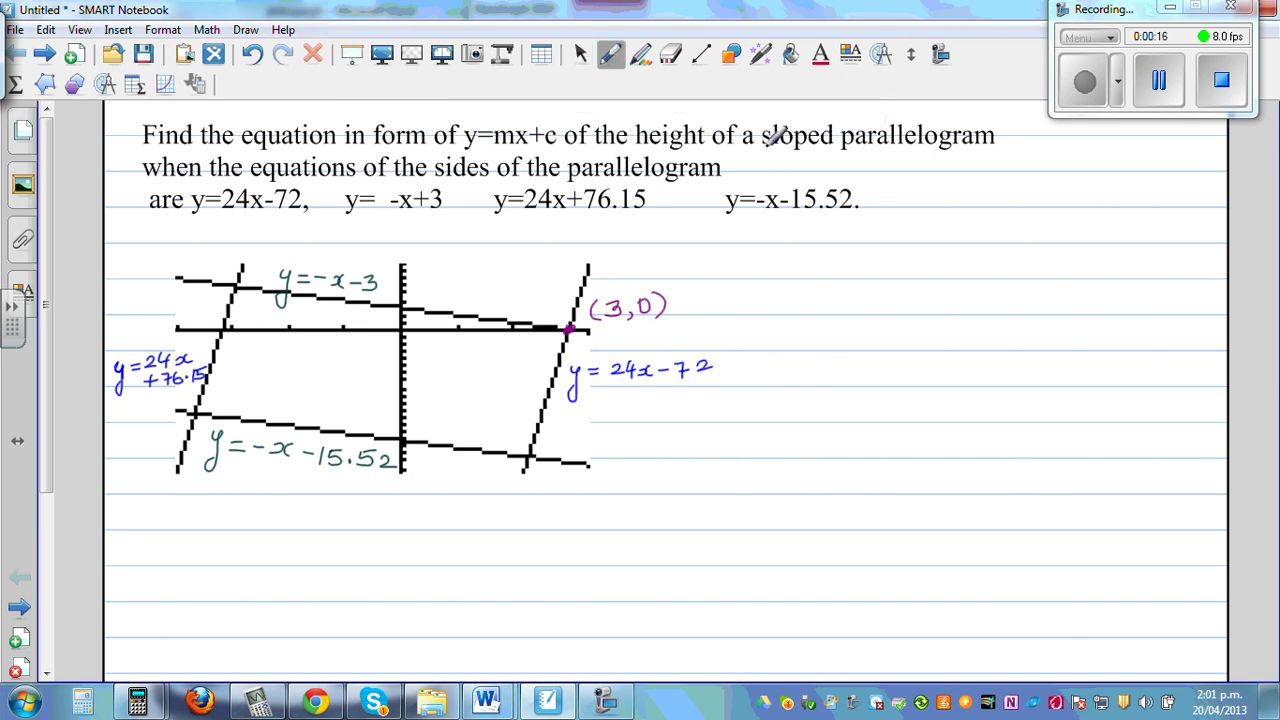
drag(763, 147, 789, 146)
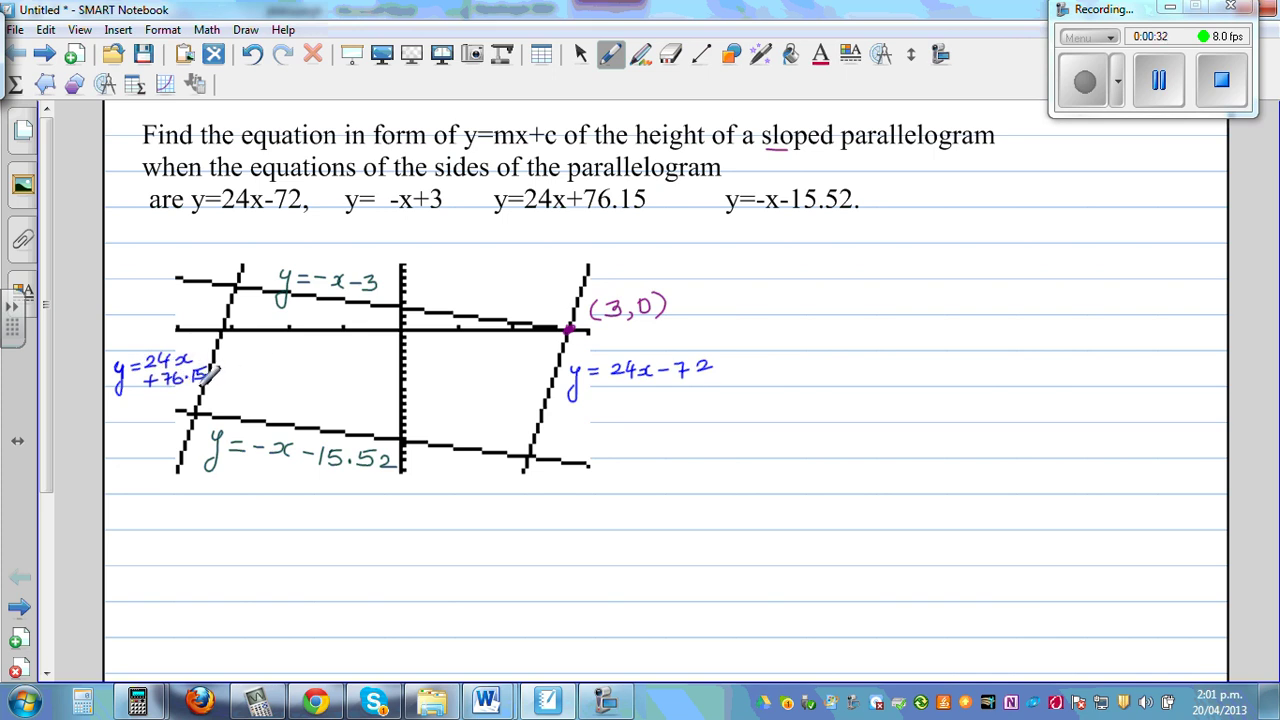
Underline x+ in y=24x+76.15, retrace the 15 in the label, and arrow both steep sides
drag(553, 213, 590, 214)
drag(199, 376, 211, 371)
drag(224, 320, 221, 318)
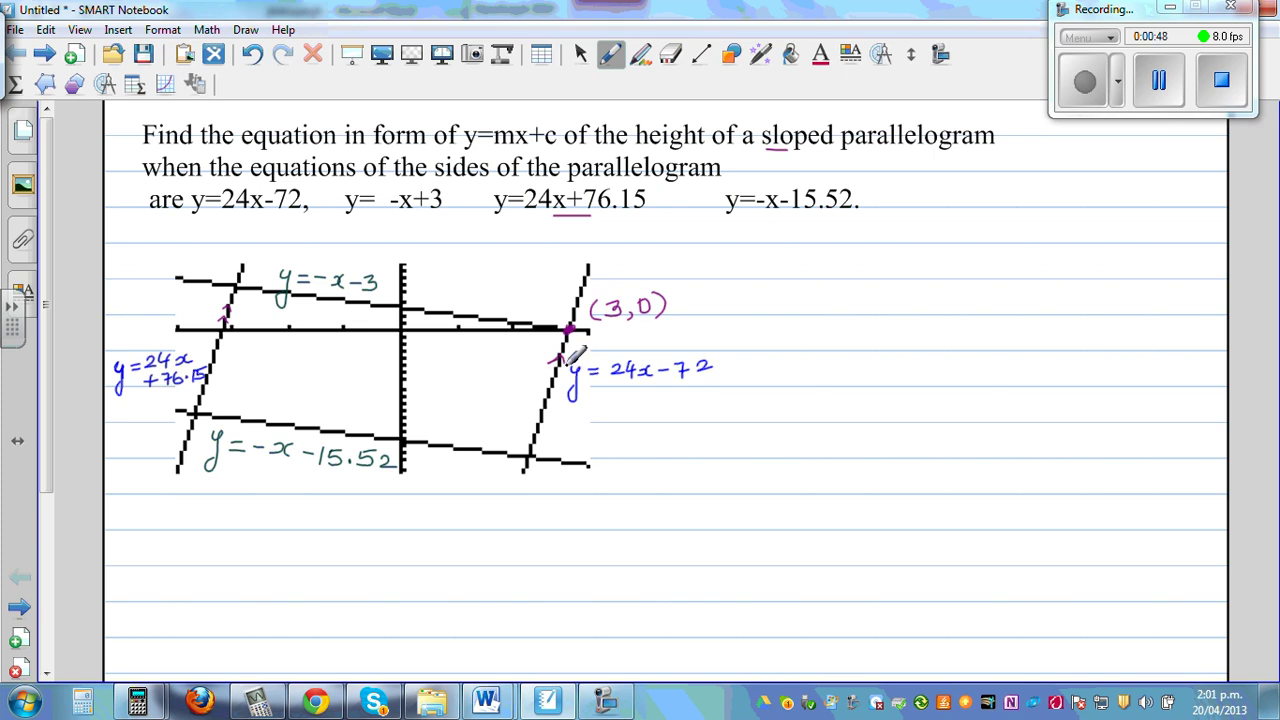
drag(558, 374, 554, 361)
Switch the pen to red ink and write 24x−72 = −x−3 beside the diagram
click(609, 55)
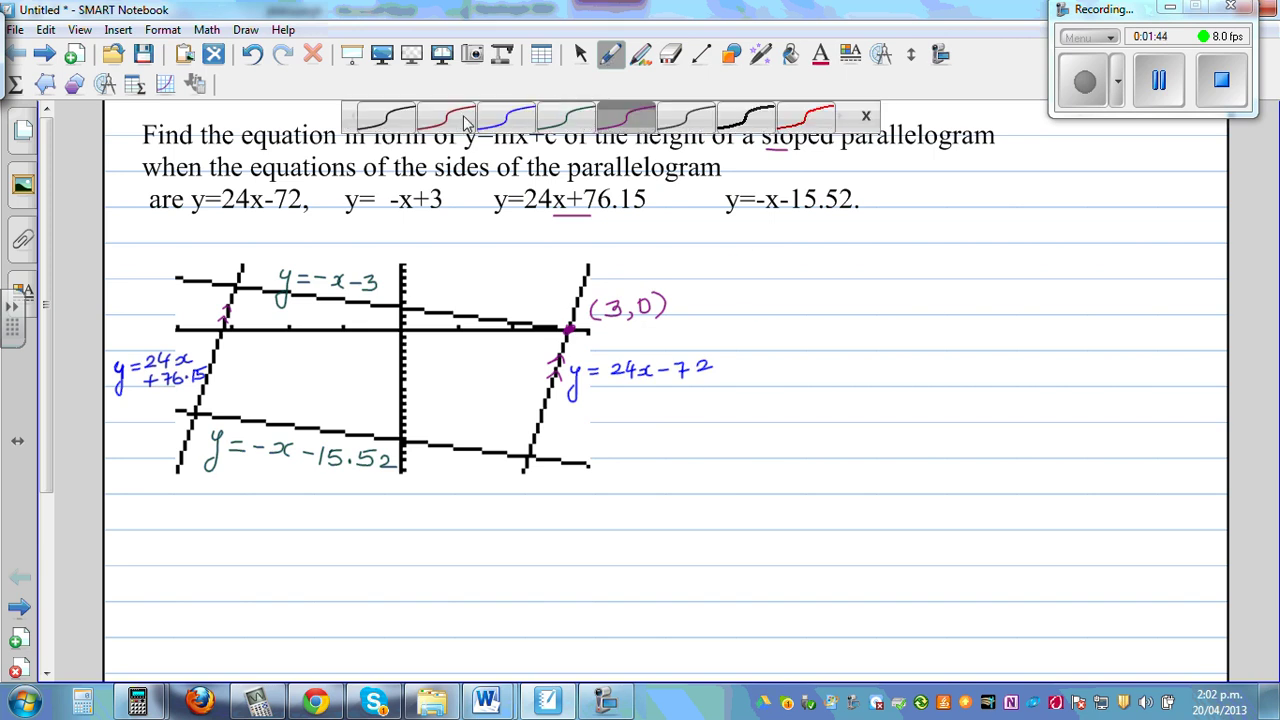
click(437, 122)
click(866, 118)
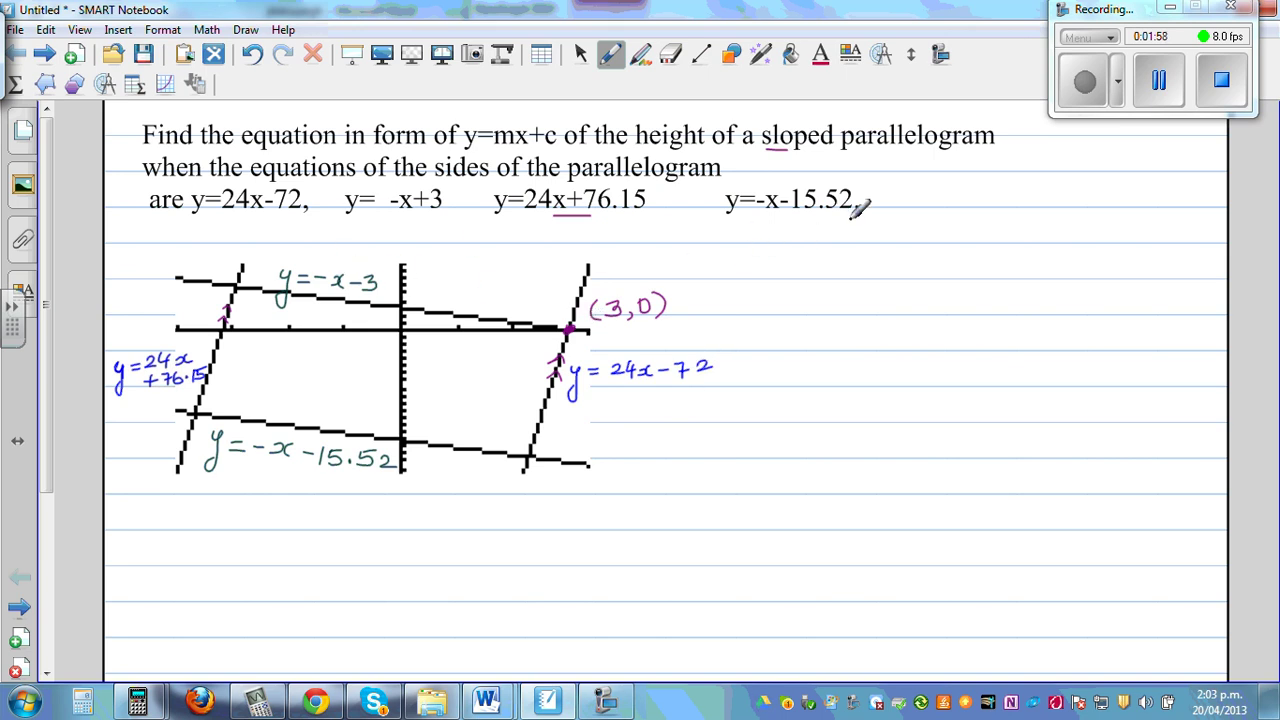
mouse_move(749, 258)
mouse_down()
mouse_move(786, 254)
mouse_move(748, 270)
mouse_move(780, 254)
mouse_move(799, 270)
mouse_move(865, 254)
mouse_move(858, 268)
mouse_move(1080, 268)
mouse_up()
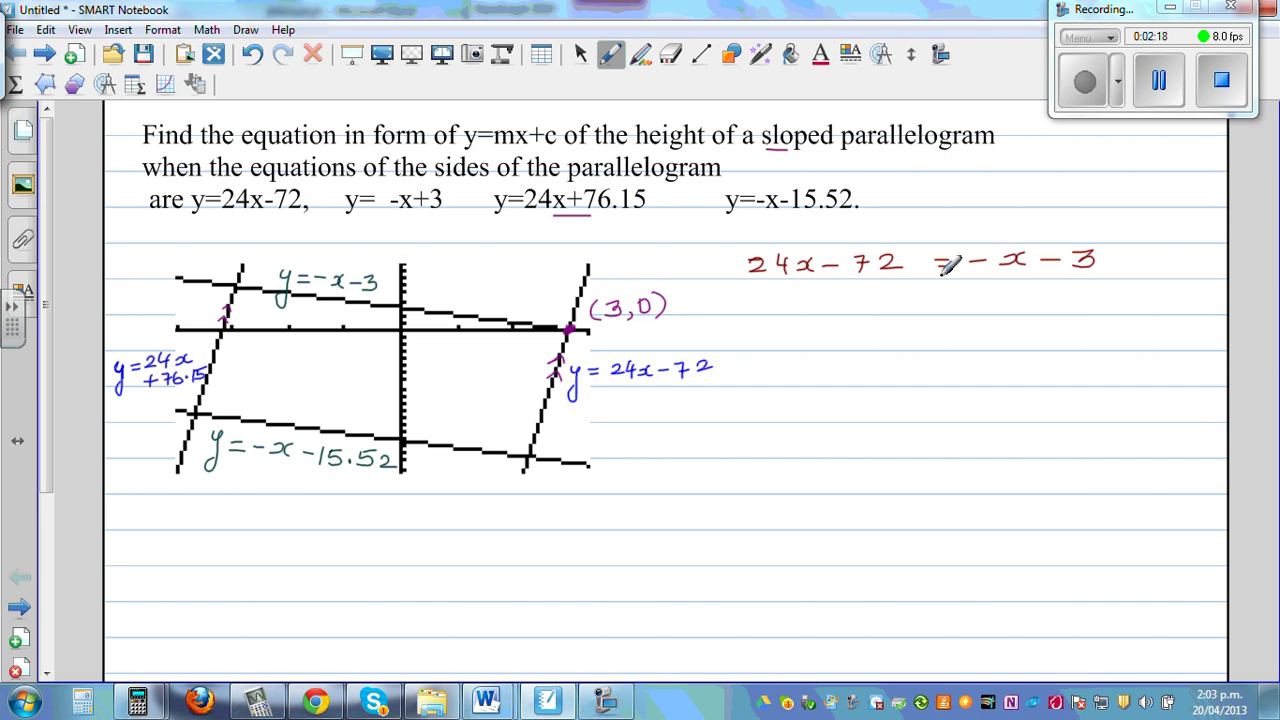
Begin the rearranged line 24x + x = 72 − below it
mouse_move(768, 290)
mouse_down()
mouse_move(792, 305)
mouse_move(878, 298)
mouse_move(867, 310)
mouse_move(922, 312)
mouse_move(996, 298)
mouse_up()
drag(969, 310, 997, 310)
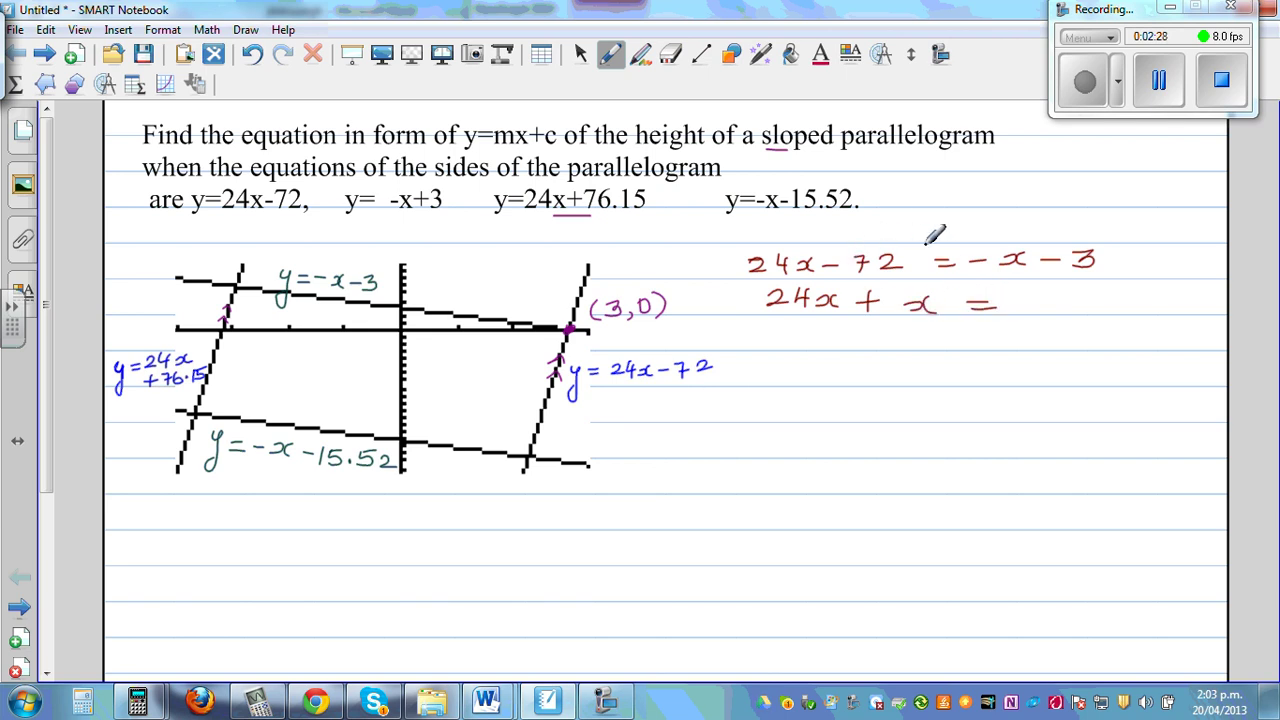
mouse_move(1022, 290)
mouse_down()
mouse_move(1073, 287)
mouse_move(1054, 303)
mouse_move(1110, 298)
mouse_up()
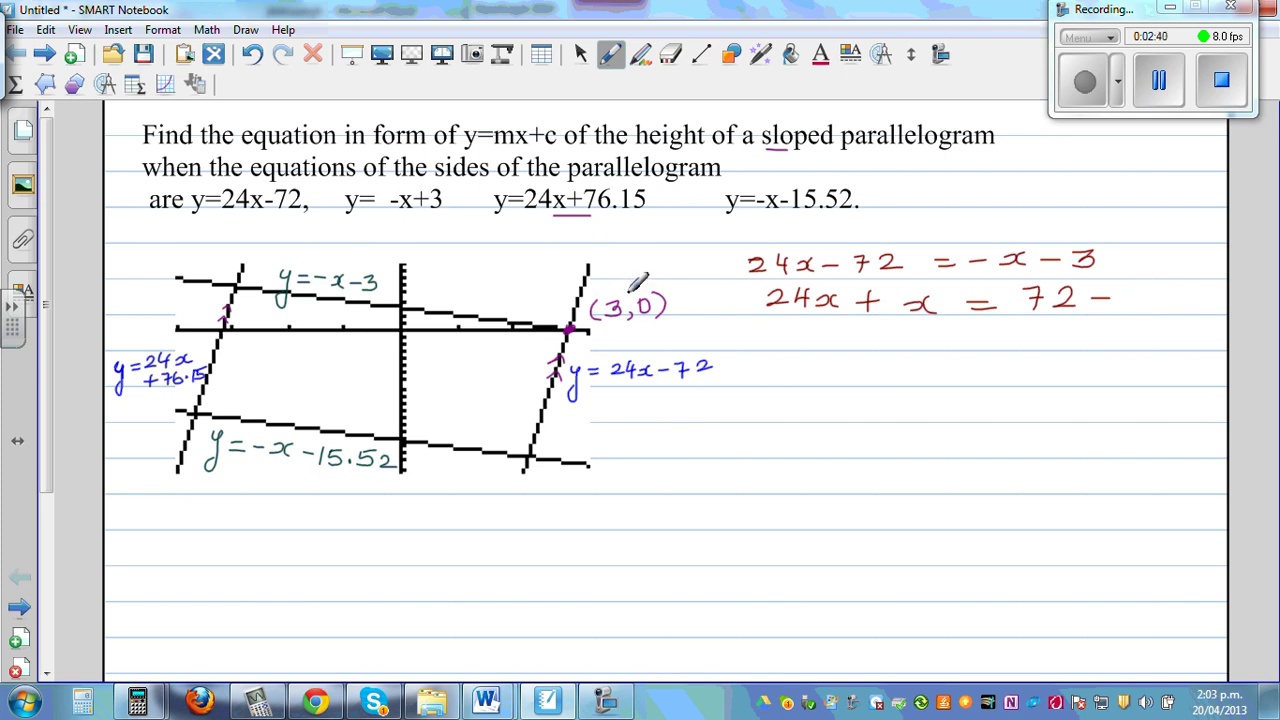
click(608, 58)
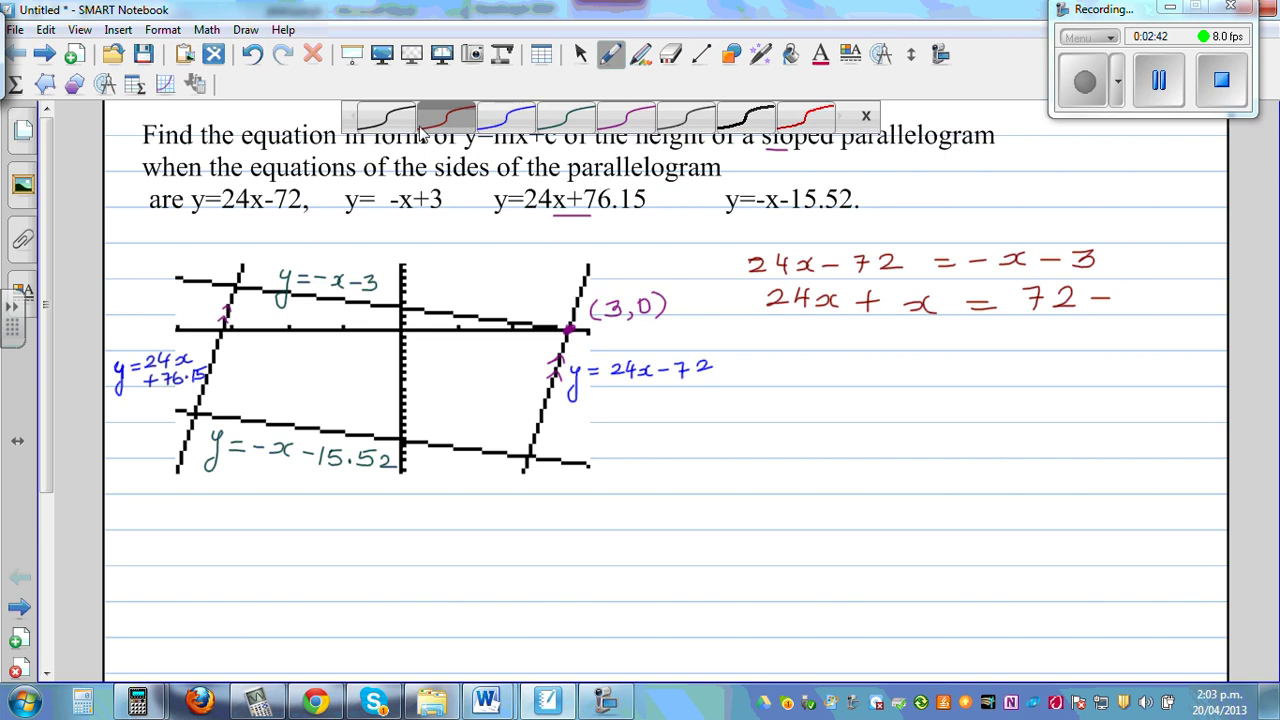
In black ink, correct the side label to y=−x+3, mark 3 on the y-axis, and fix the equations
click(385, 120)
drag(360, 272, 360, 290)
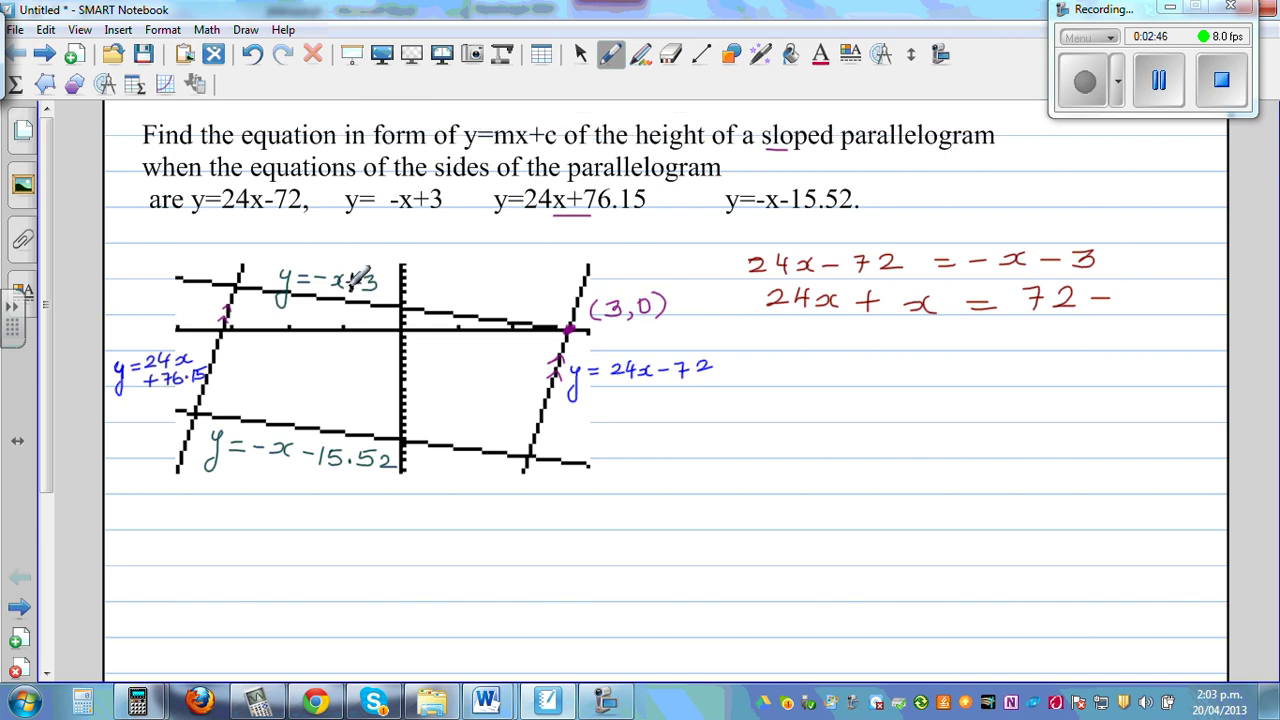
drag(342, 283, 362, 283)
drag(423, 285, 423, 299)
mouse_move(1051, 250)
mouse_down()
mouse_move(1051, 268)
mouse_move(1104, 307)
mouse_move(1126, 306)
mouse_up()
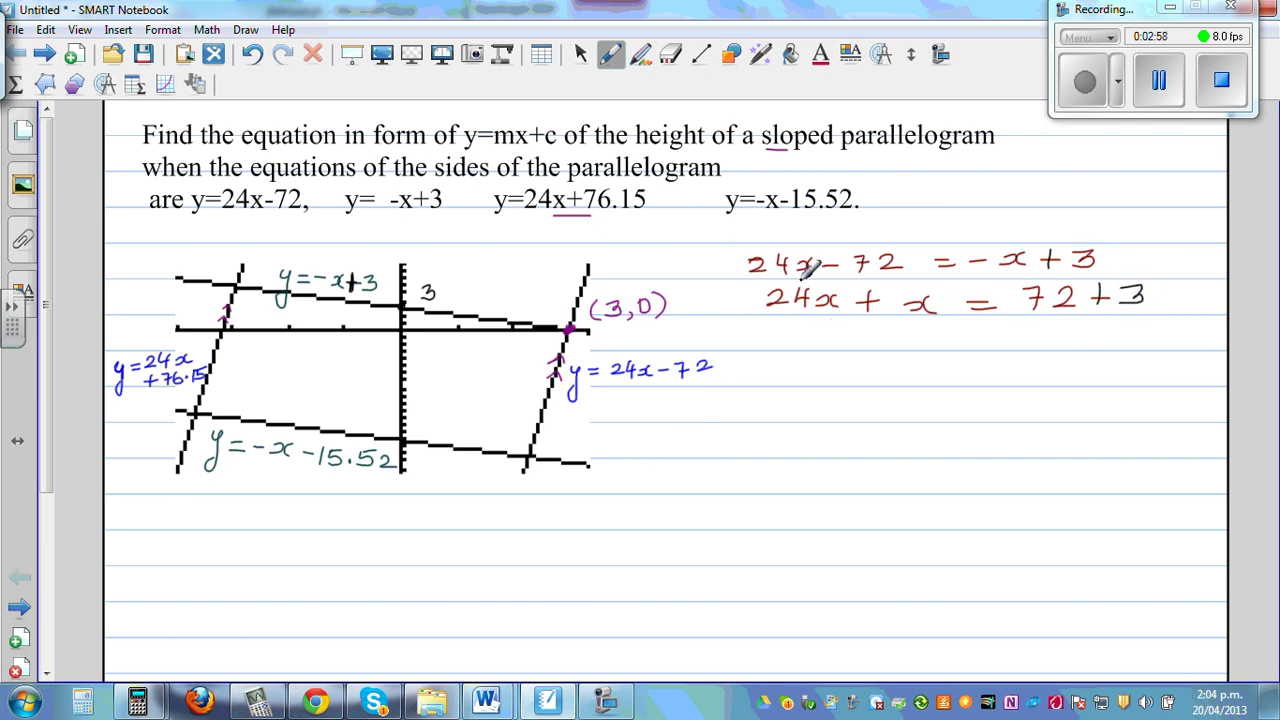
Write 25x = 75 and box the result x = 3
mouse_move(826, 329)
mouse_down()
mouse_move(848, 344)
mouse_move(1042, 346)
mouse_move(1068, 330)
mouse_up()
mouse_move(918, 367)
mouse_down()
mouse_move(910, 379)
mouse_move(934, 379)
mouse_up()
drag(956, 368, 1020, 382)
mouse_move(896, 356)
mouse_down()
mouse_move(900, 394)
mouse_move(1036, 392)
mouse_move(990, 358)
mouse_move(896, 357)
mouse_up()
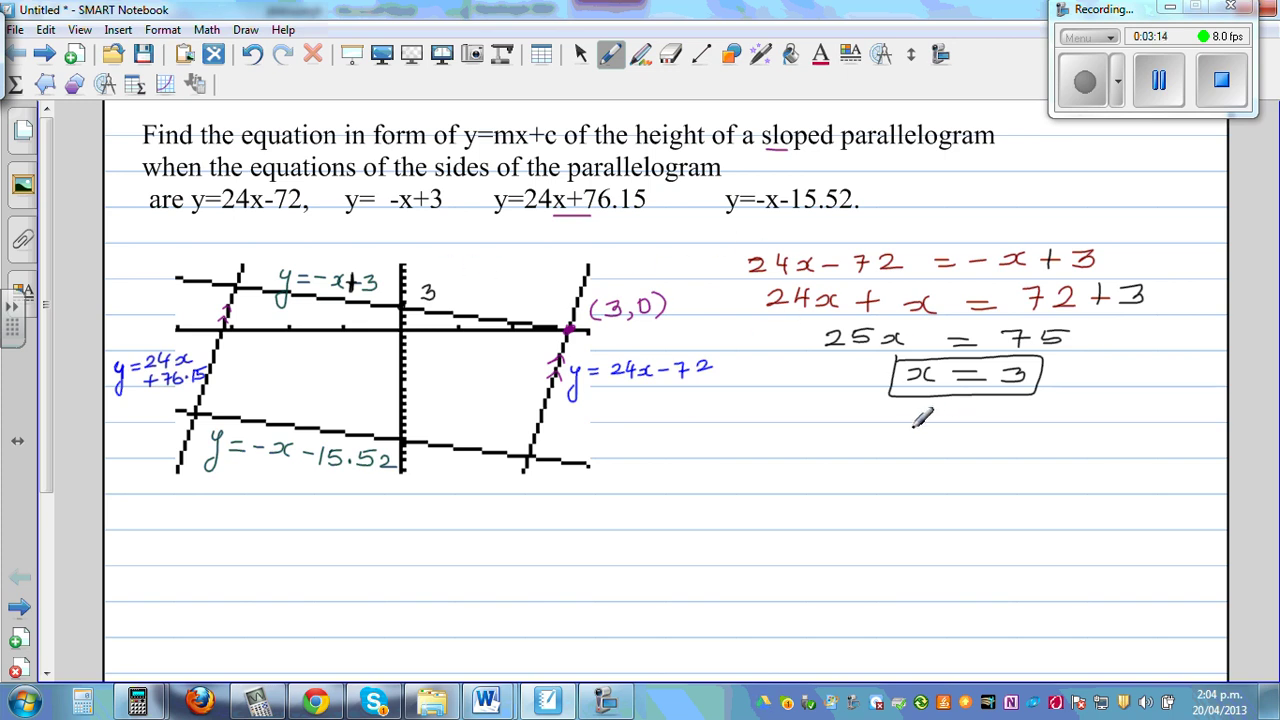
Substitute x = 3 into y = −x + 3 and box the result y = 0
mouse_move(926, 406)
mouse_down()
mouse_move(940, 412)
mouse_move(928, 448)
mouse_move(978, 410)
mouse_up()
drag(958, 419, 1112, 411)
mouse_move(1102, 403)
mouse_down()
mouse_move(1101, 420)
mouse_move(1134, 417)
mouse_up()
drag(1056, 370, 1088, 389)
mouse_move(980, 470)
mouse_down()
mouse_move(989, 503)
mouse_move(1005, 474)
mouse_move(1064, 468)
mouse_up()
mouse_move(962, 450)
mouse_down()
mouse_move(957, 495)
mouse_move(976, 504)
mouse_move(1069, 504)
mouse_move(1101, 490)
mouse_move(1109, 449)
mouse_move(958, 452)
mouse_up()
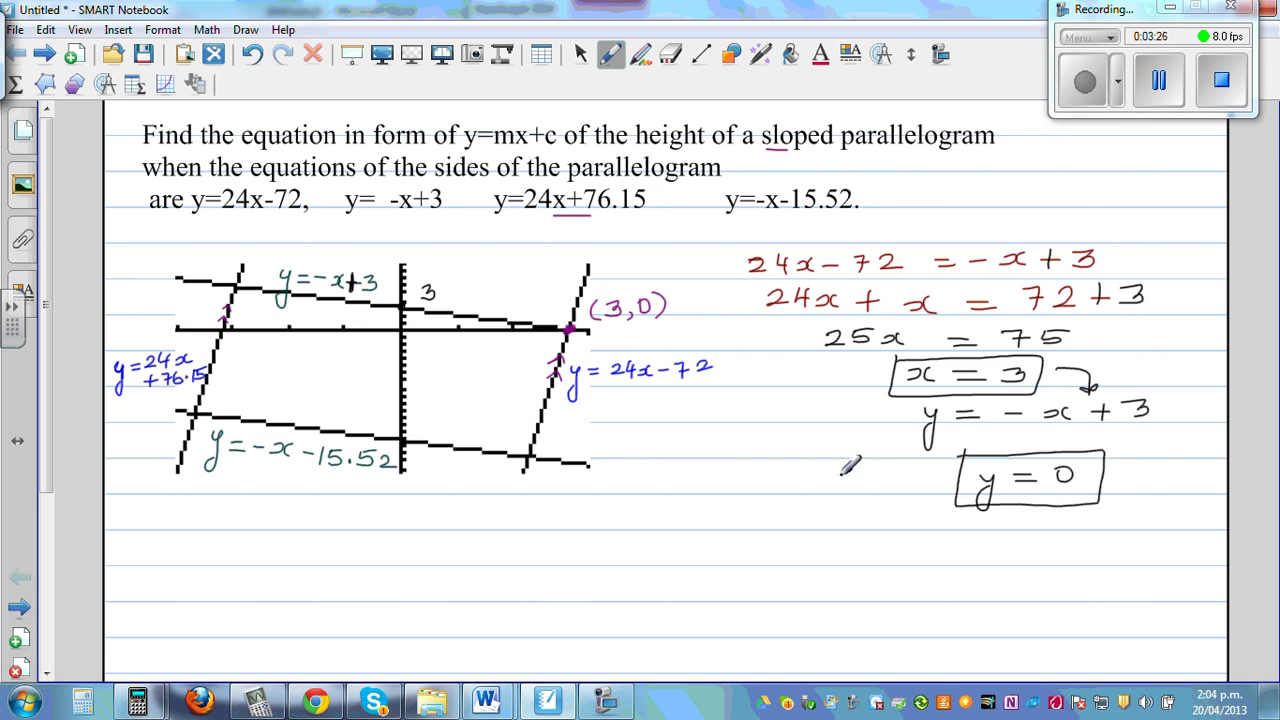
click(186, 690)
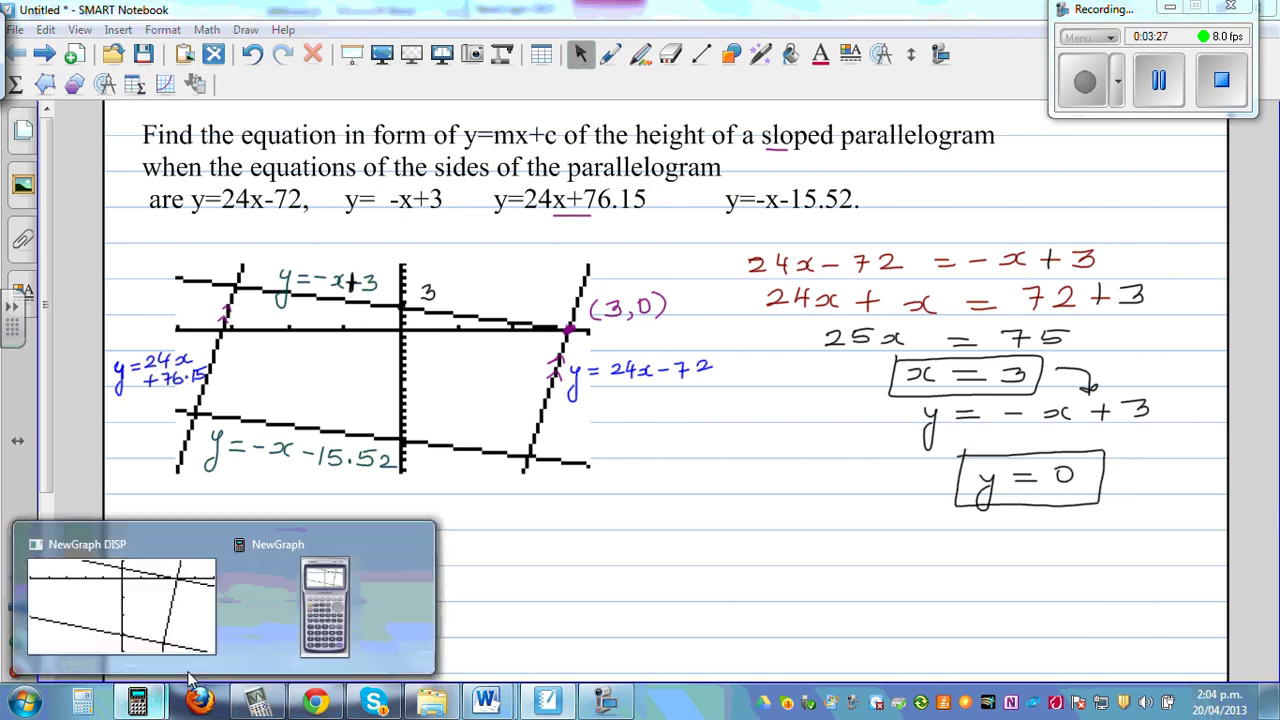
In the Casio emulator, delete the Y1 function −X−15.52 from the graph list
click(322, 610)
click(200, 630)
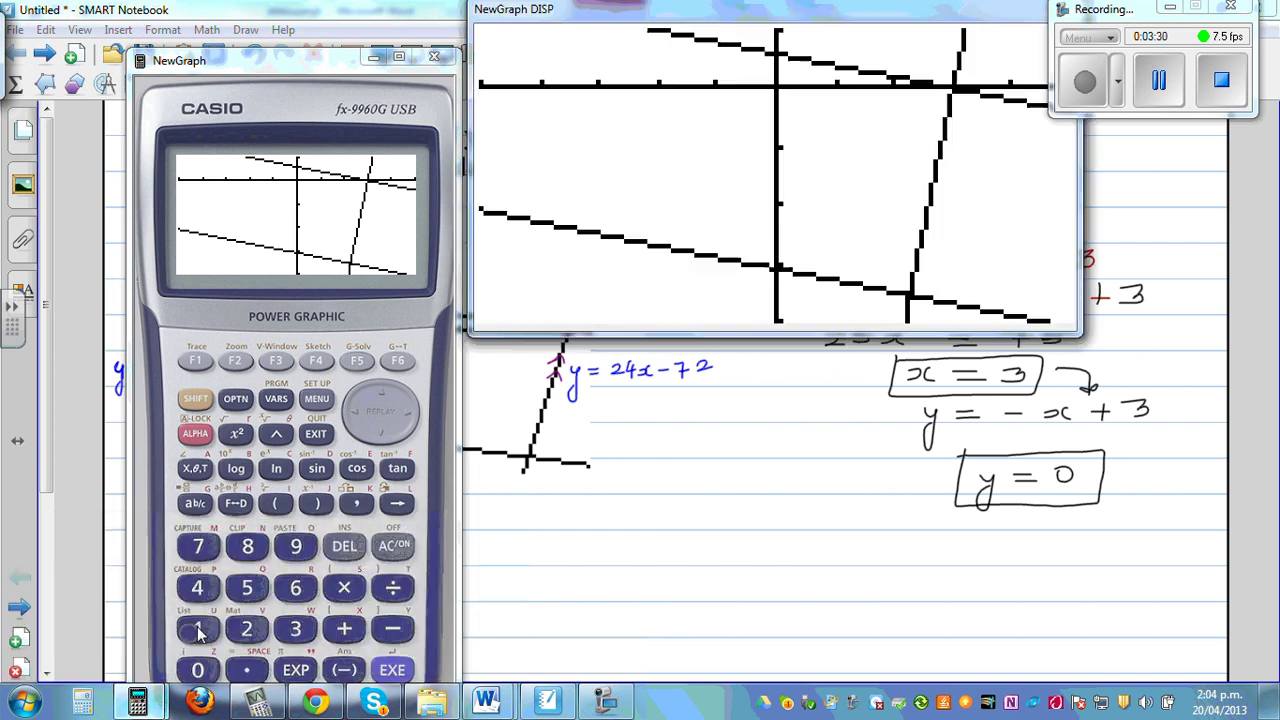
click(316, 434)
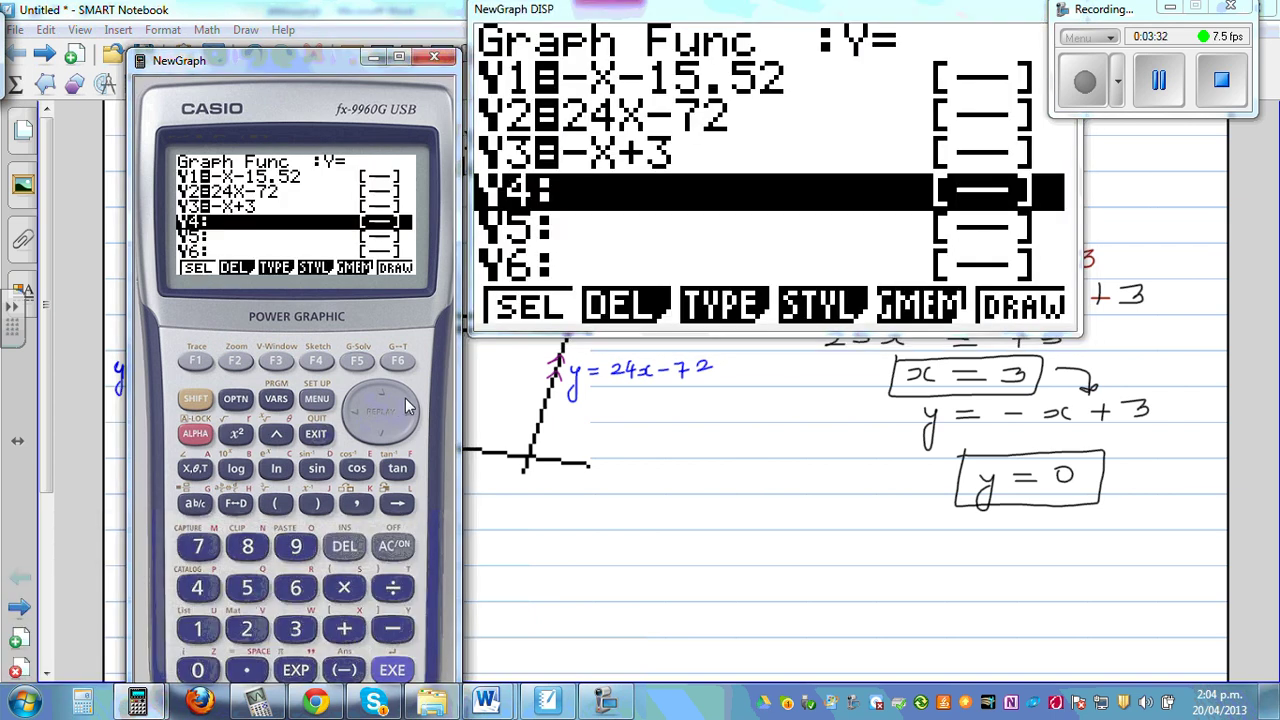
click(393, 393)
click(393, 393)
click(393, 393)
click(236, 361)
click(195, 361)
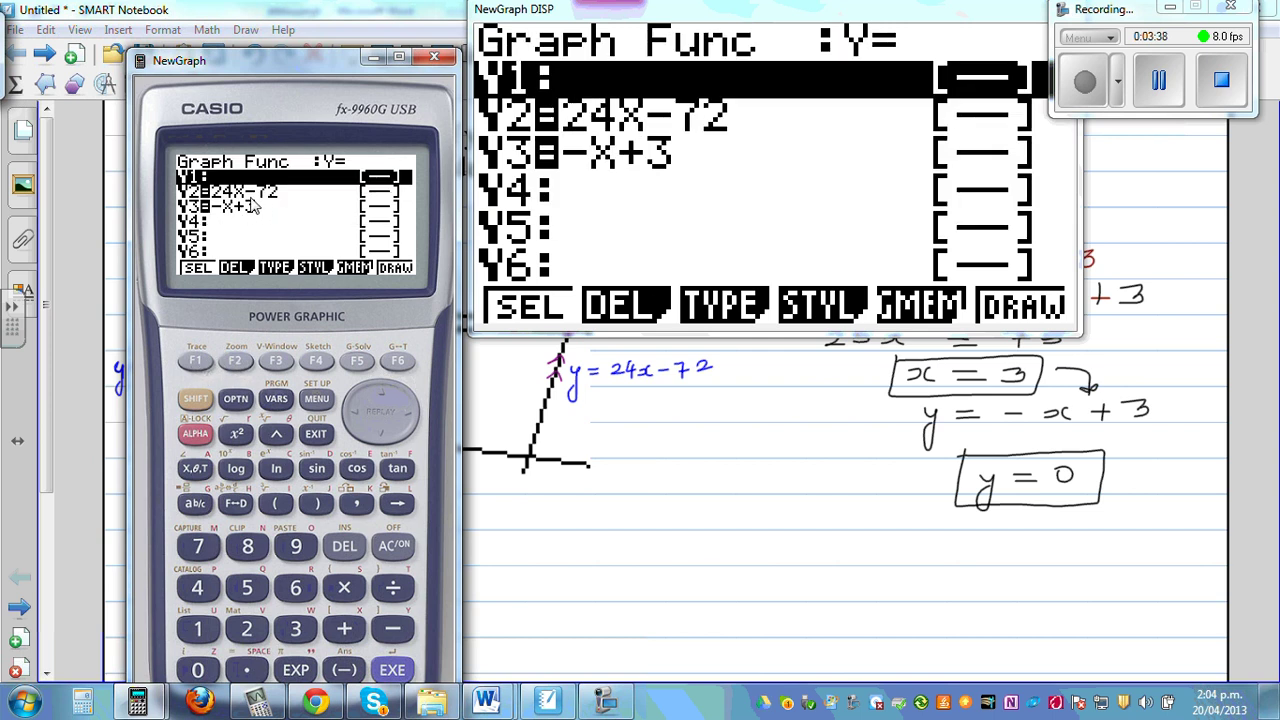
Redraw and confirm 24X−72 and −X+3 intersect at X=3, Y=0, then close the calculator
click(397, 677)
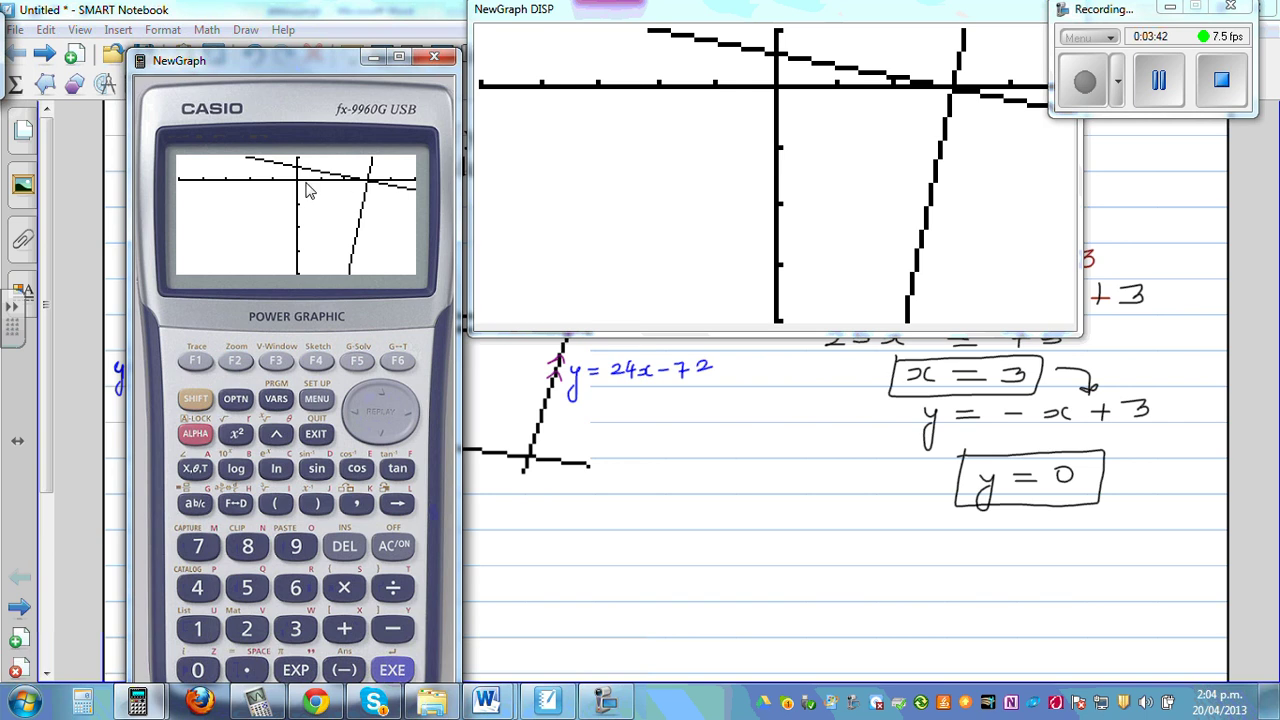
click(357, 361)
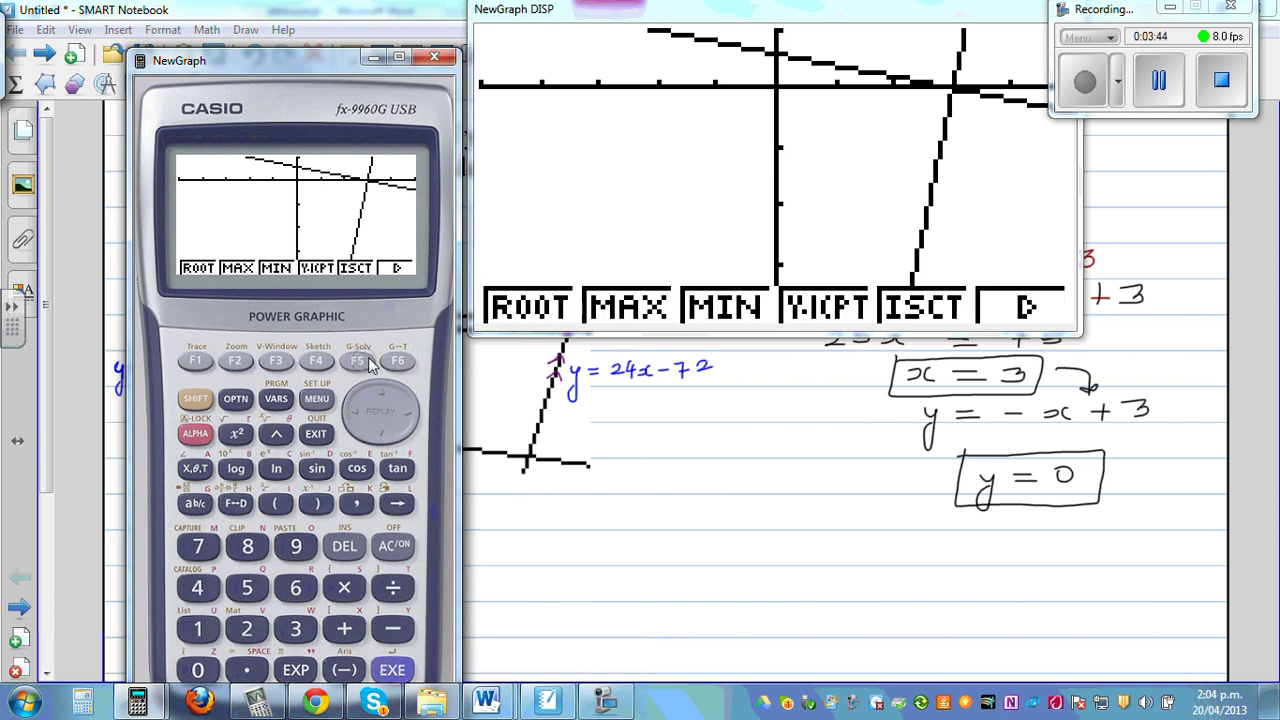
click(358, 363)
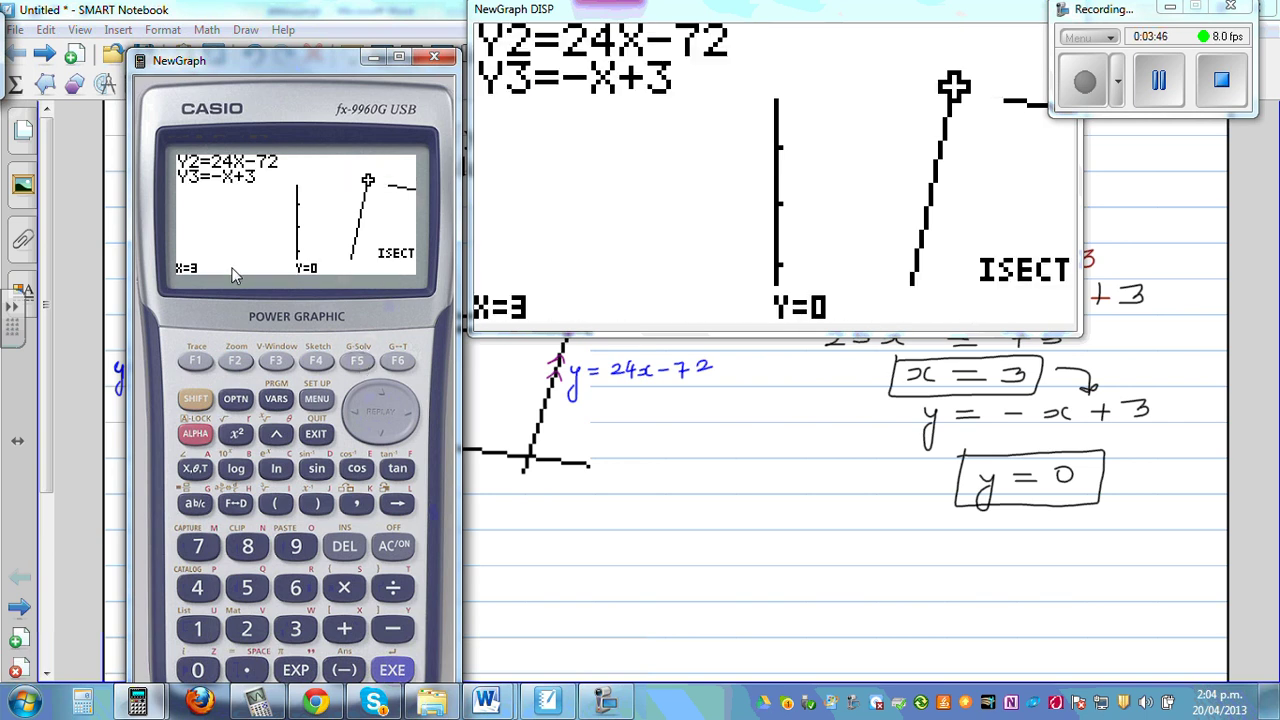
click(726, 534)
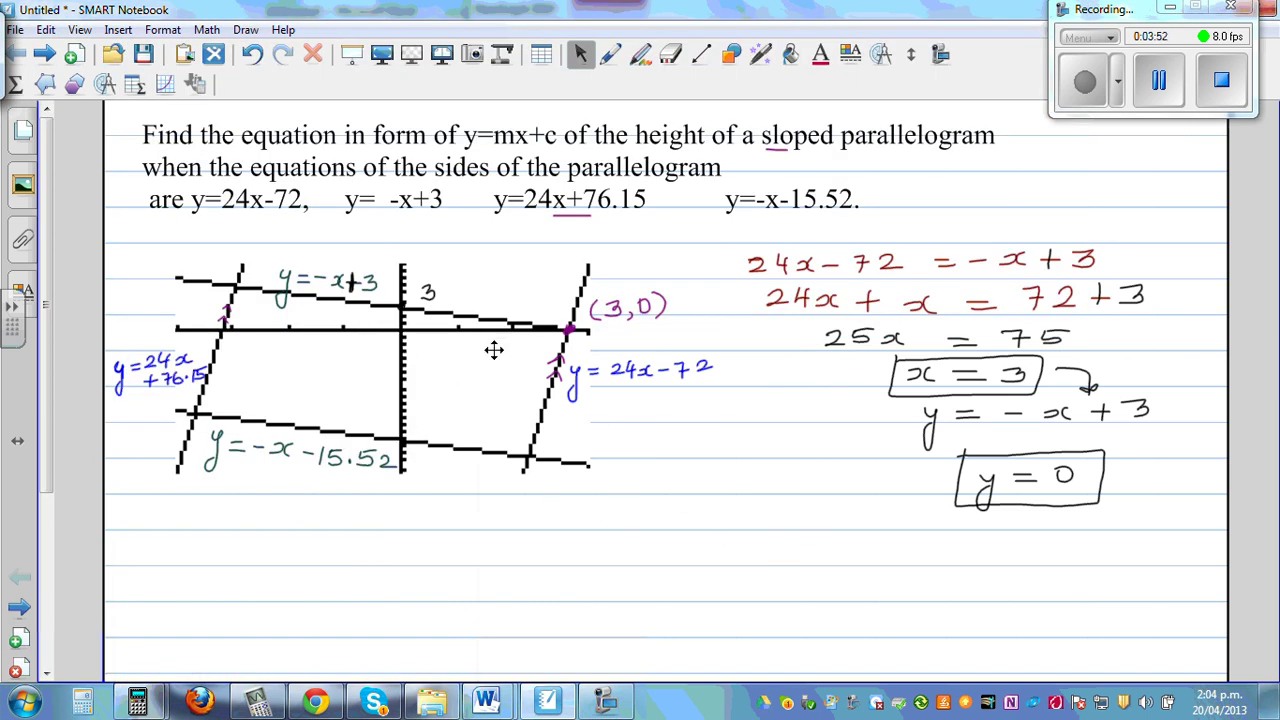
click(703, 56)
click(537, 120)
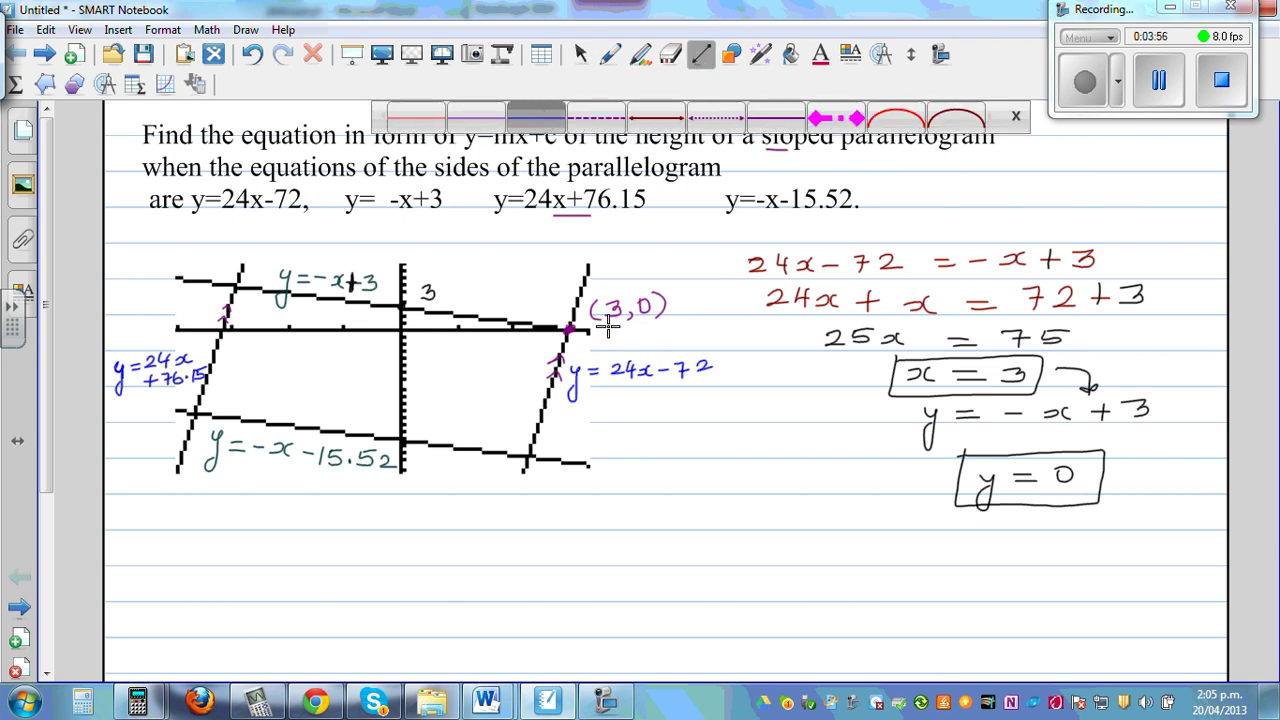
mouse_move(568, 330)
mouse_down()
mouse_move(369, 432)
mouse_move(355, 398)
mouse_move(322, 397)
mouse_move(318, 424)
mouse_up()
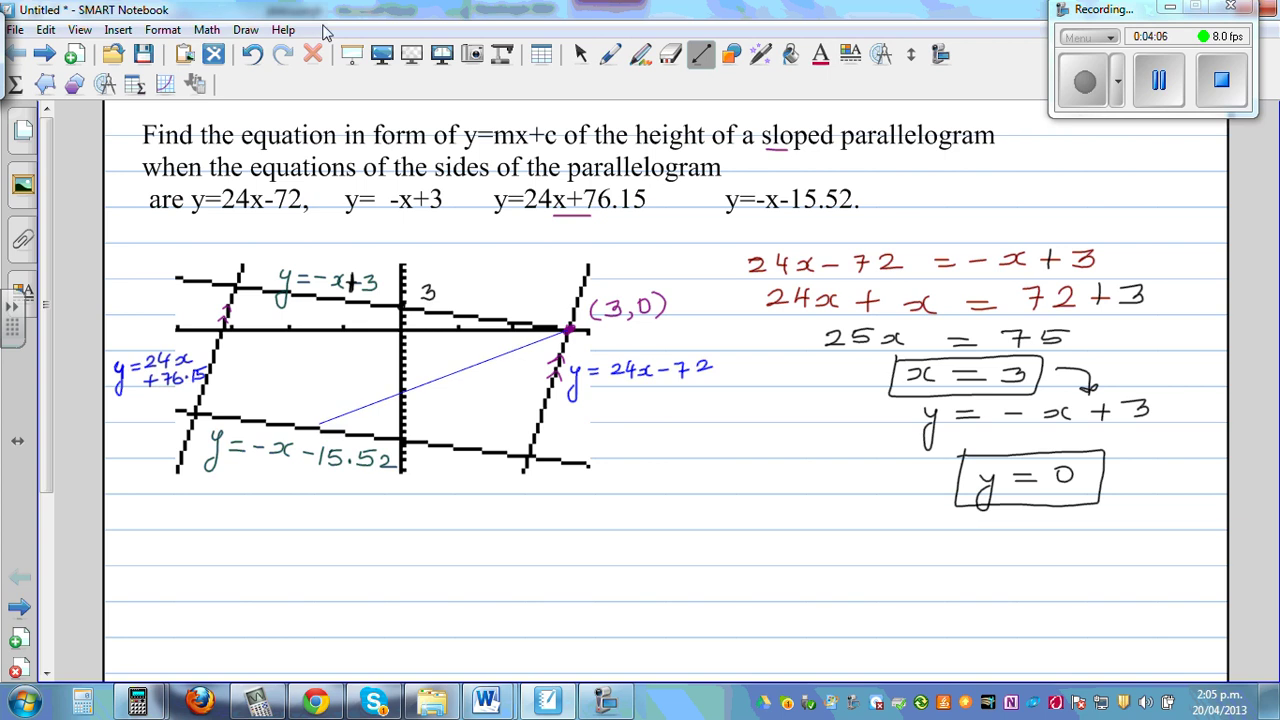
click(252, 55)
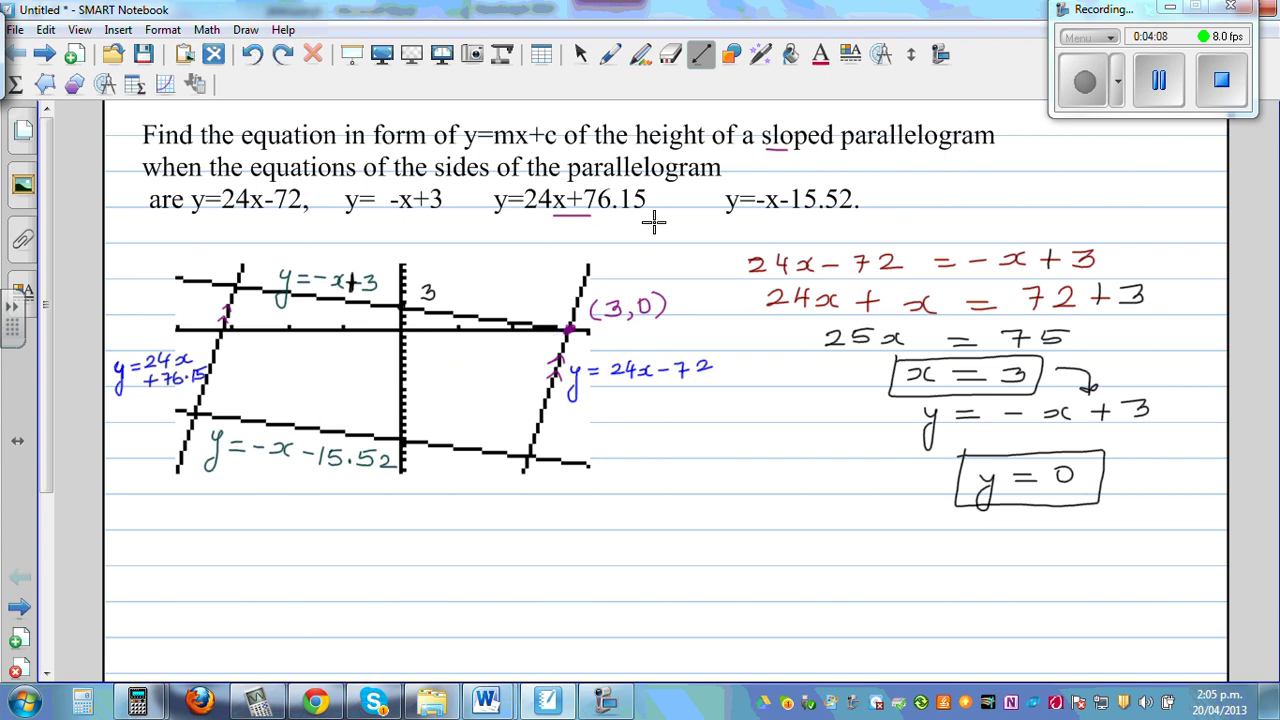
click(610, 57)
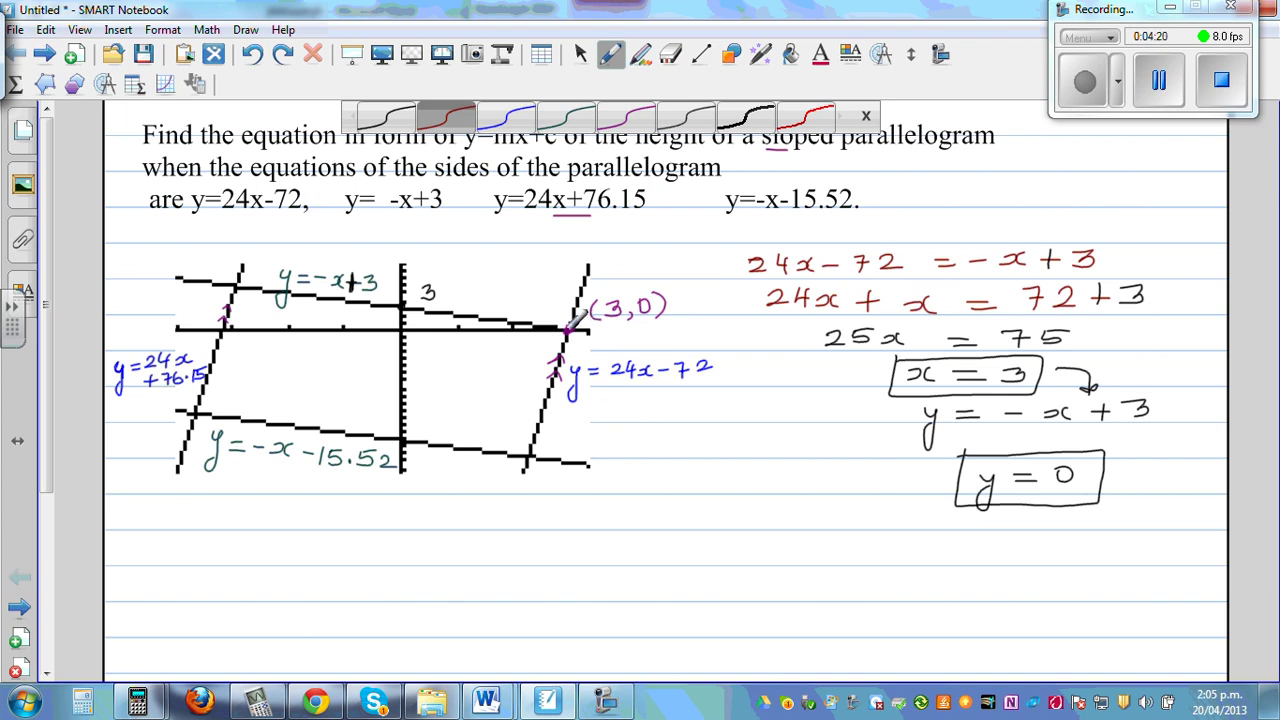
Draw the red height from (3,0) with a right-angle mark and label it y=mx in blue
mouse_move(569, 328)
mouse_down()
mouse_move(418, 424)
mouse_move(440, 426)
mouse_up()
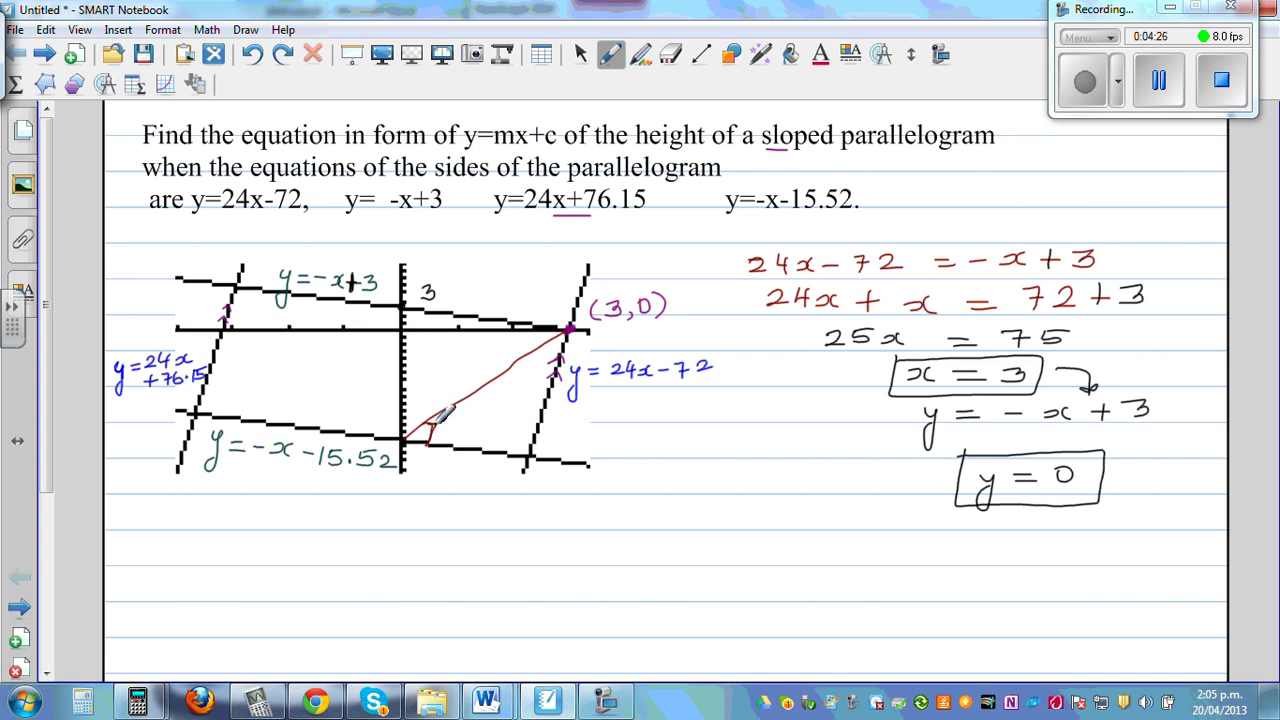
mouse_move(464, 370)
mouse_down()
mouse_move(462, 386)
mouse_move(474, 374)
mouse_up()
click(611, 58)
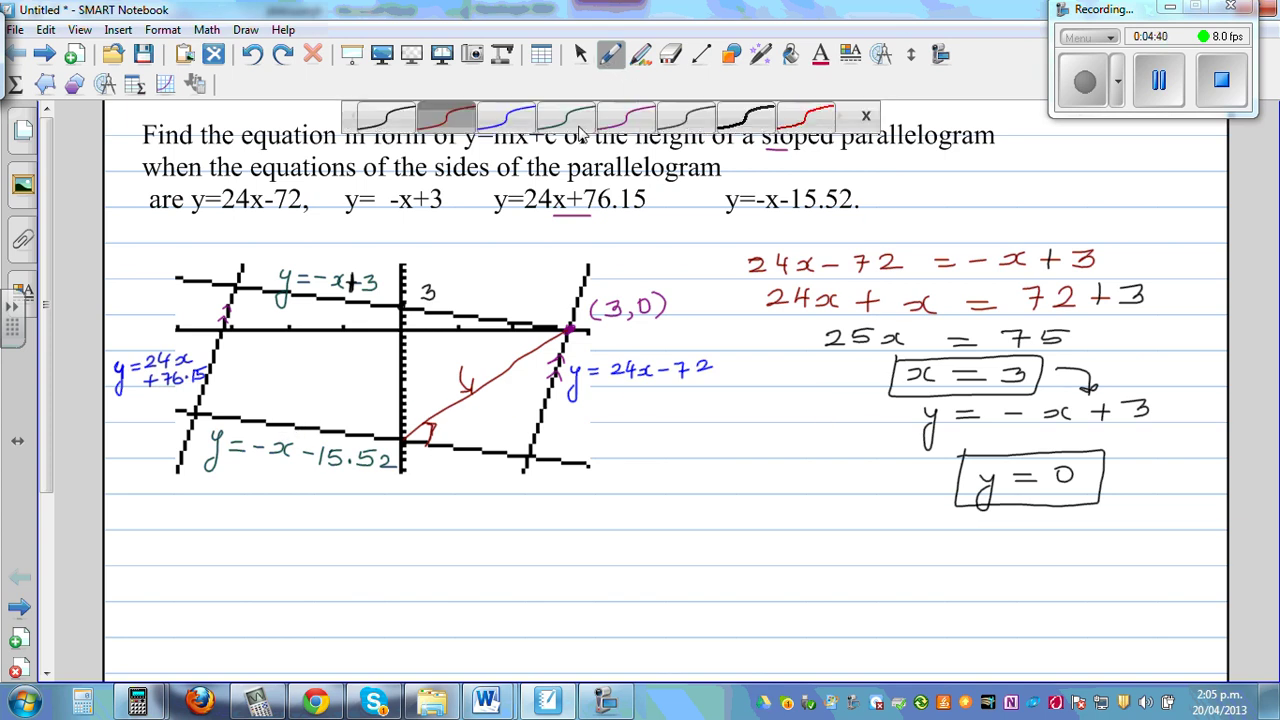
click(500, 125)
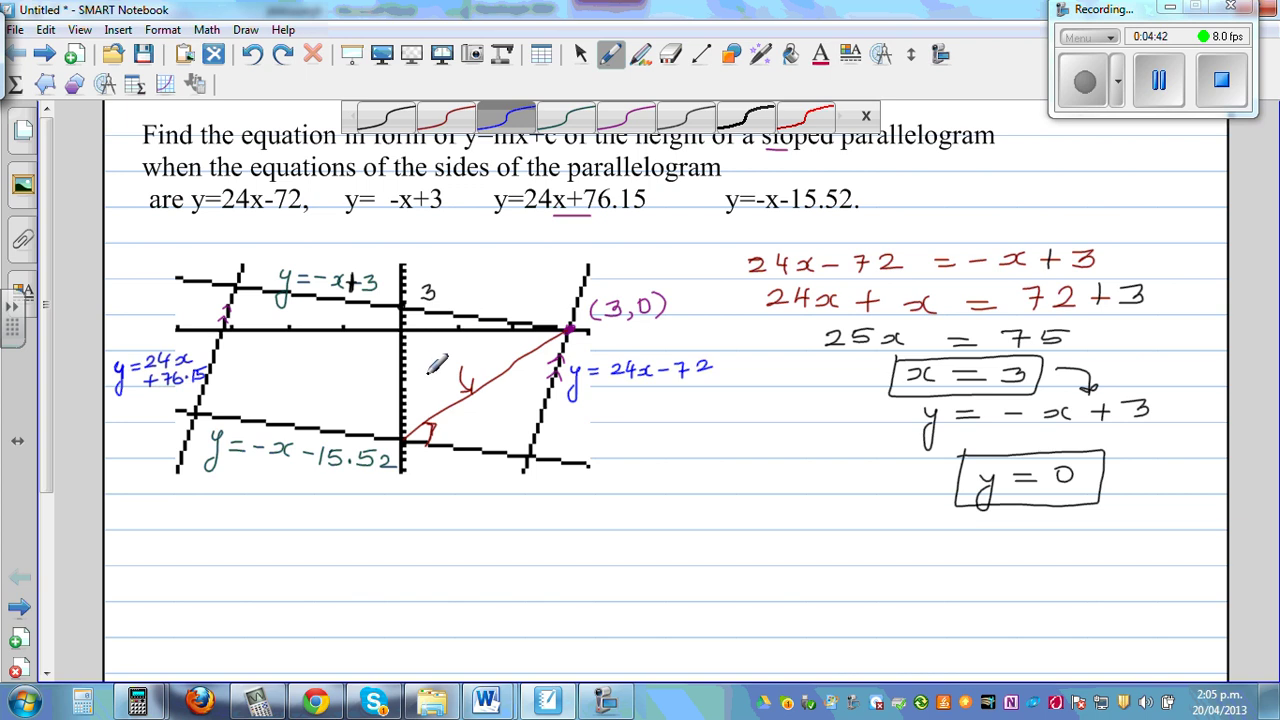
mouse_move(418, 368)
mouse_down()
mouse_move(424, 400)
mouse_move(454, 364)
mouse_up()
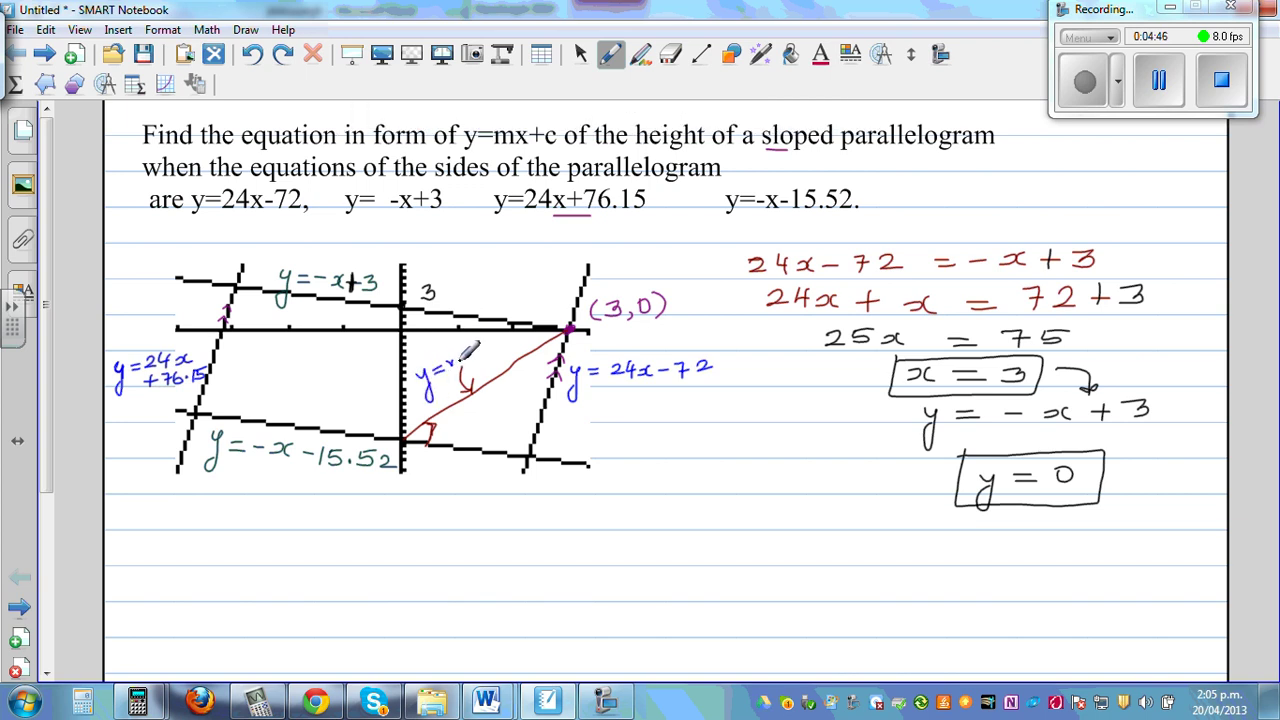
drag(485, 347, 518, 351)
Erase the stray +c, mark the −1 gradient in y=−x−15.52, and write m×−1 = −1 below
click(671, 53)
click(610, 53)
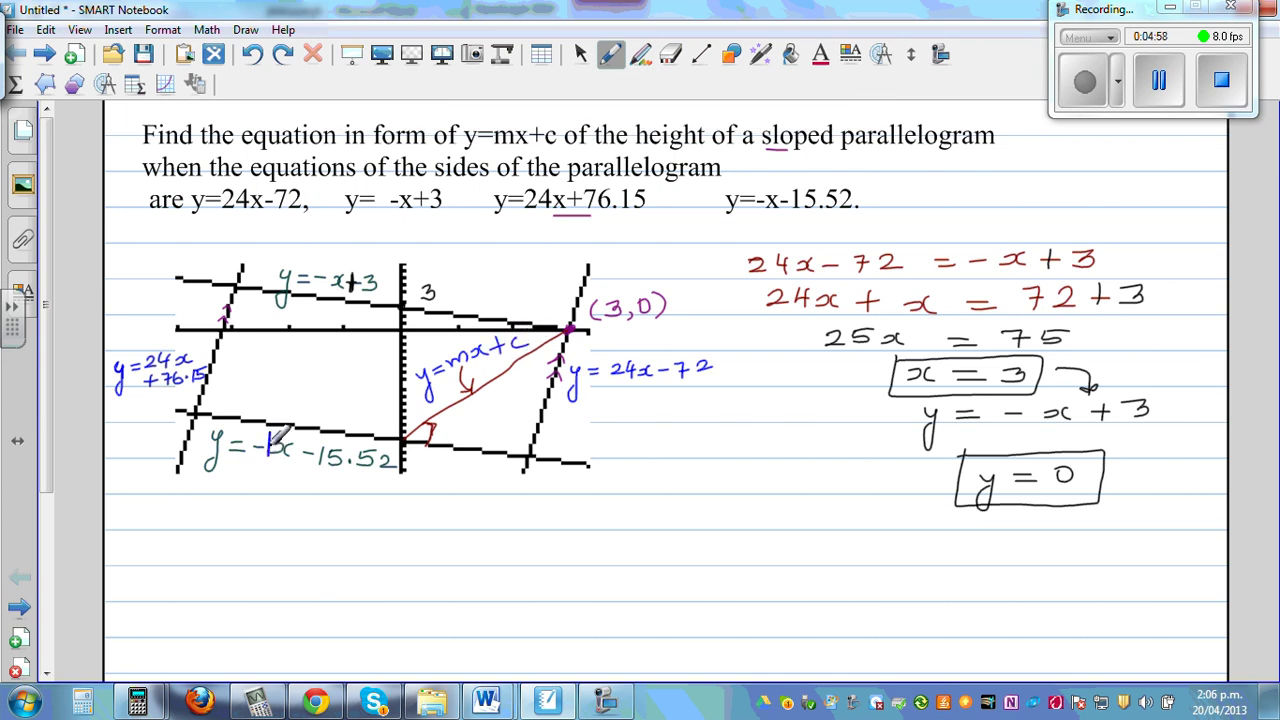
mouse_move(268, 436)
mouse_down()
mouse_move(327, 436)
mouse_move(290, 448)
mouse_up()
mouse_move(401, 518)
mouse_down()
mouse_move(411, 500)
mouse_move(437, 519)
mouse_move(584, 505)
mouse_move(664, 517)
mouse_up()
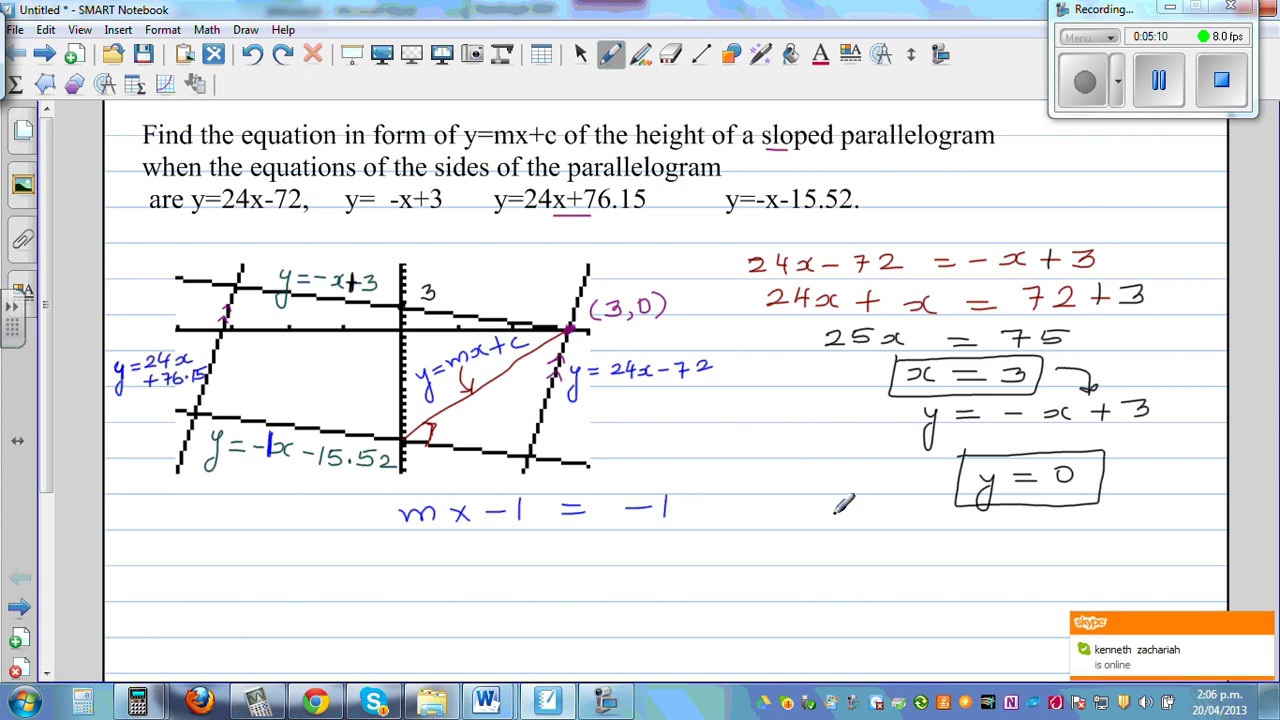
Write the division step −m/−1 = −1/−1 beneath m×−1 = −1
click(1262, 624)
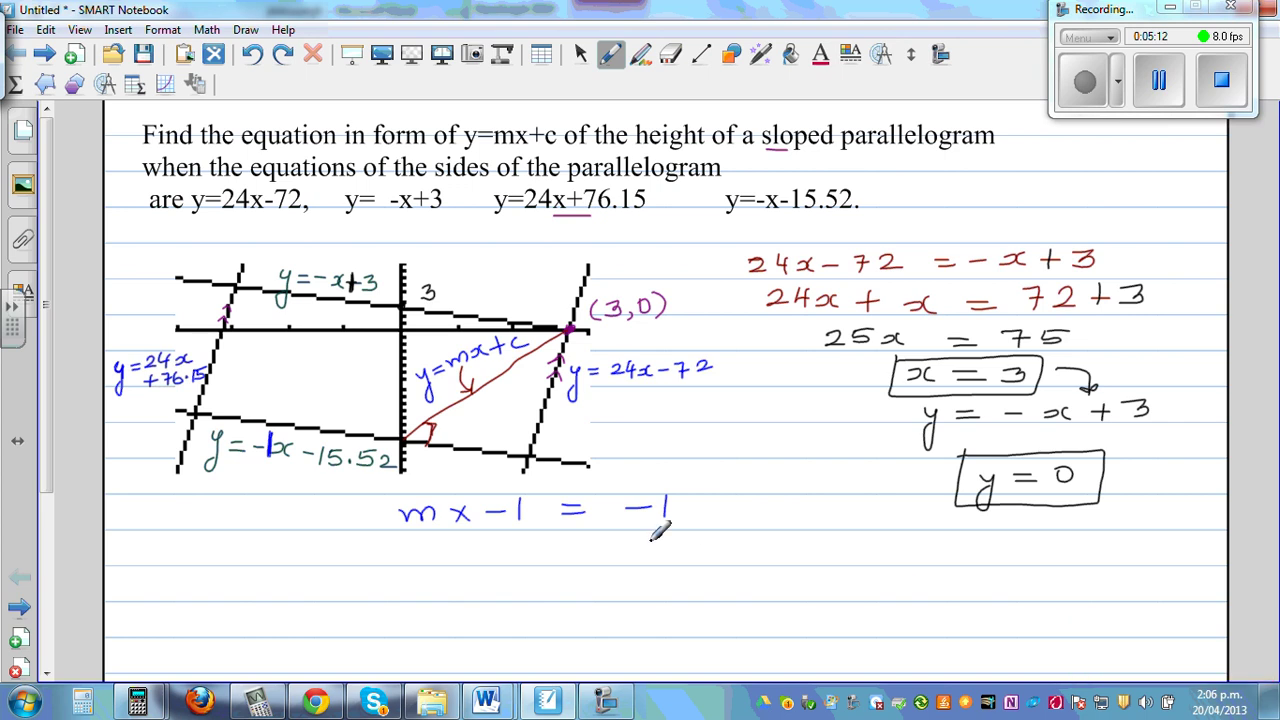
drag(546, 550, 612, 552)
drag(508, 557, 522, 556)
drag(600, 558, 686, 560)
mouse_move(536, 564)
mouse_down()
mouse_move(590, 566)
mouse_move(556, 578)
mouse_up()
drag(575, 567, 575, 583)
drag(679, 580, 715, 590)
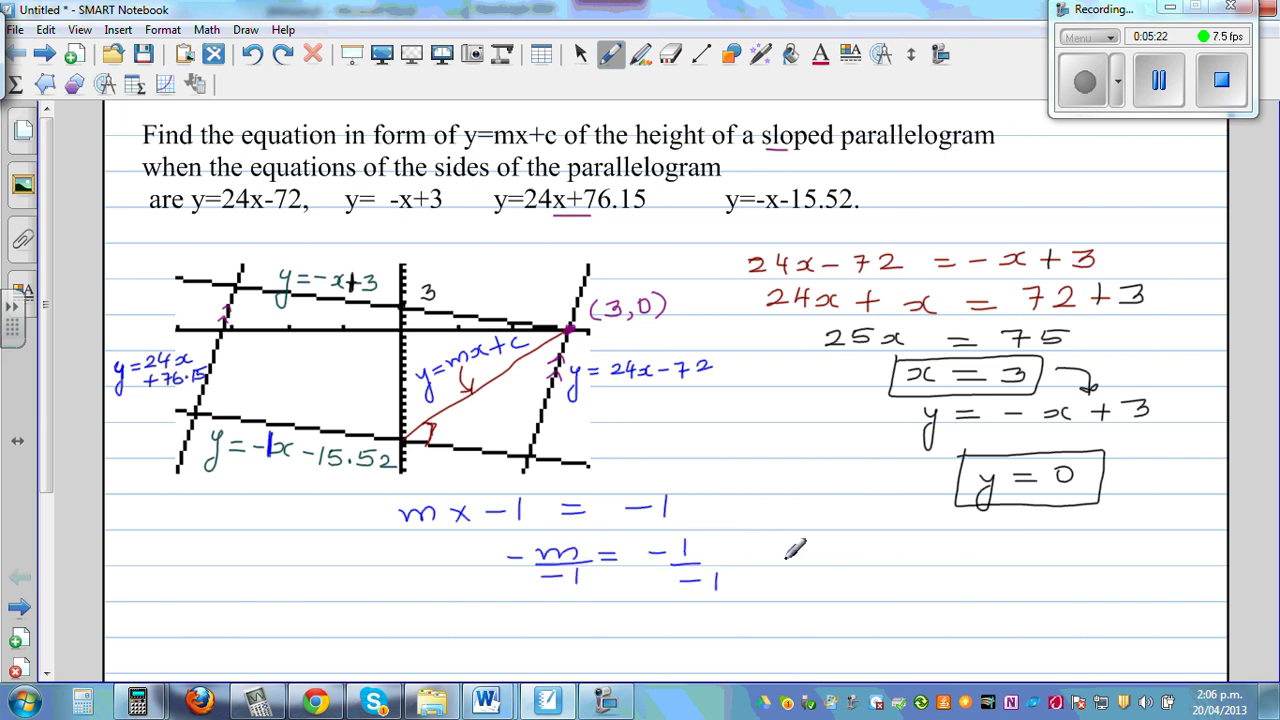
Box the result m = 1 and write the height line's form y = x + c
mouse_move(788, 561)
mouse_down()
mouse_move(880, 549)
mouse_move(901, 562)
mouse_up()
mouse_move(782, 528)
mouse_down()
mouse_move(791, 575)
mouse_move(887, 577)
mouse_move(911, 521)
mouse_move(778, 527)
mouse_up()
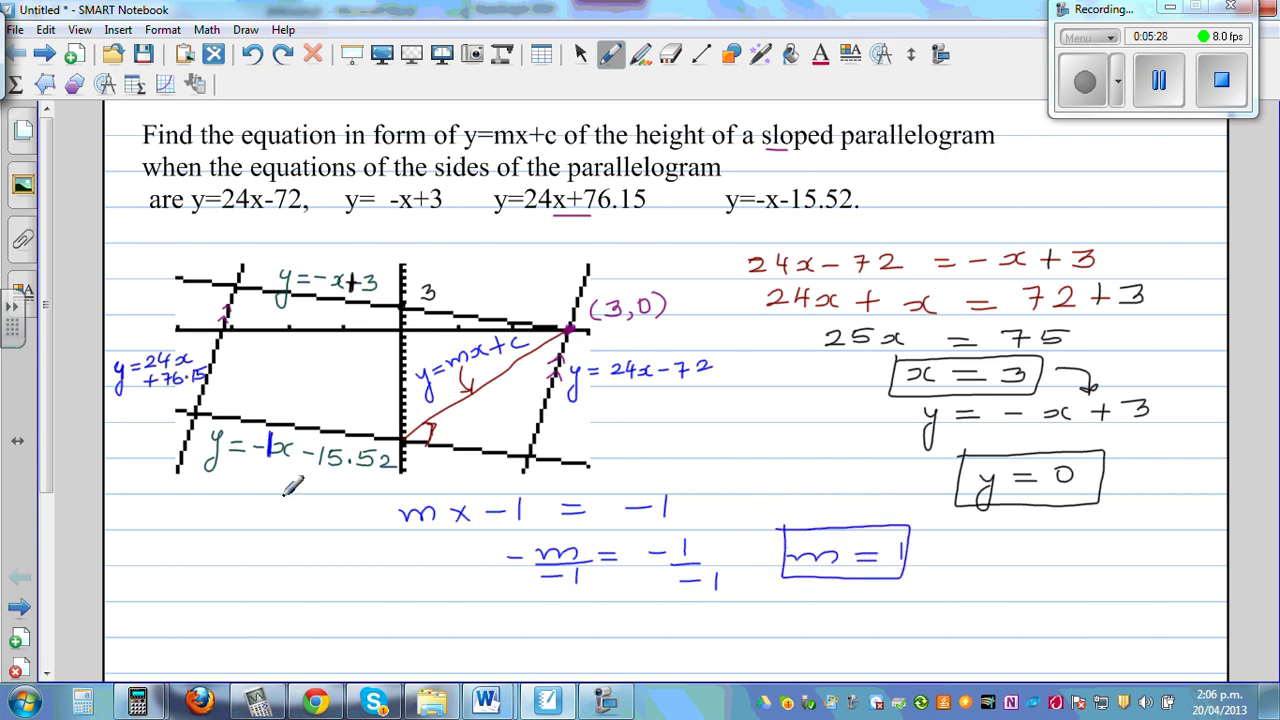
mouse_move(127, 552)
mouse_down()
mouse_move(122, 590)
mouse_move(174, 551)
mouse_move(261, 548)
mouse_up()
mouse_move(249, 537)
mouse_down()
mouse_move(249, 562)
mouse_move(289, 557)
mouse_up()
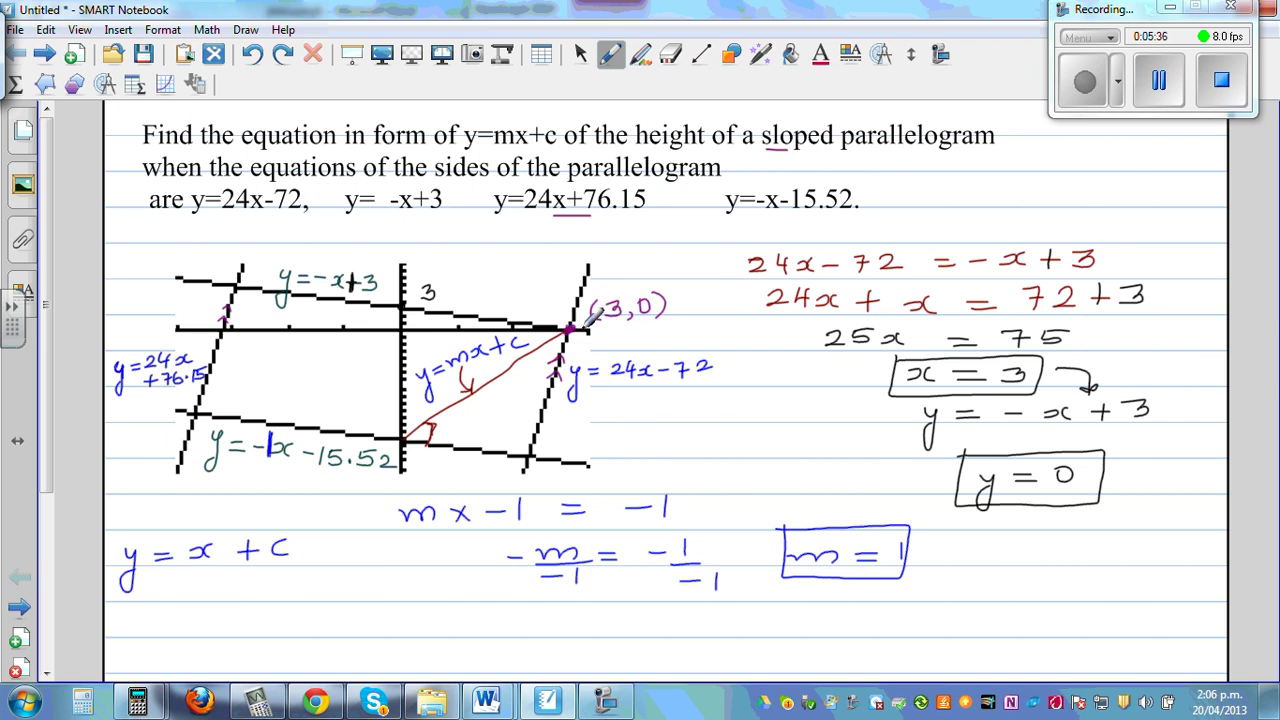
Note the point x = 3, y = 0 with an arrow back to y = x + c
mouse_move(160, 579)
mouse_down()
mouse_move(164, 590)
mouse_move(217, 580)
mouse_up()
drag(201, 589, 218, 589)
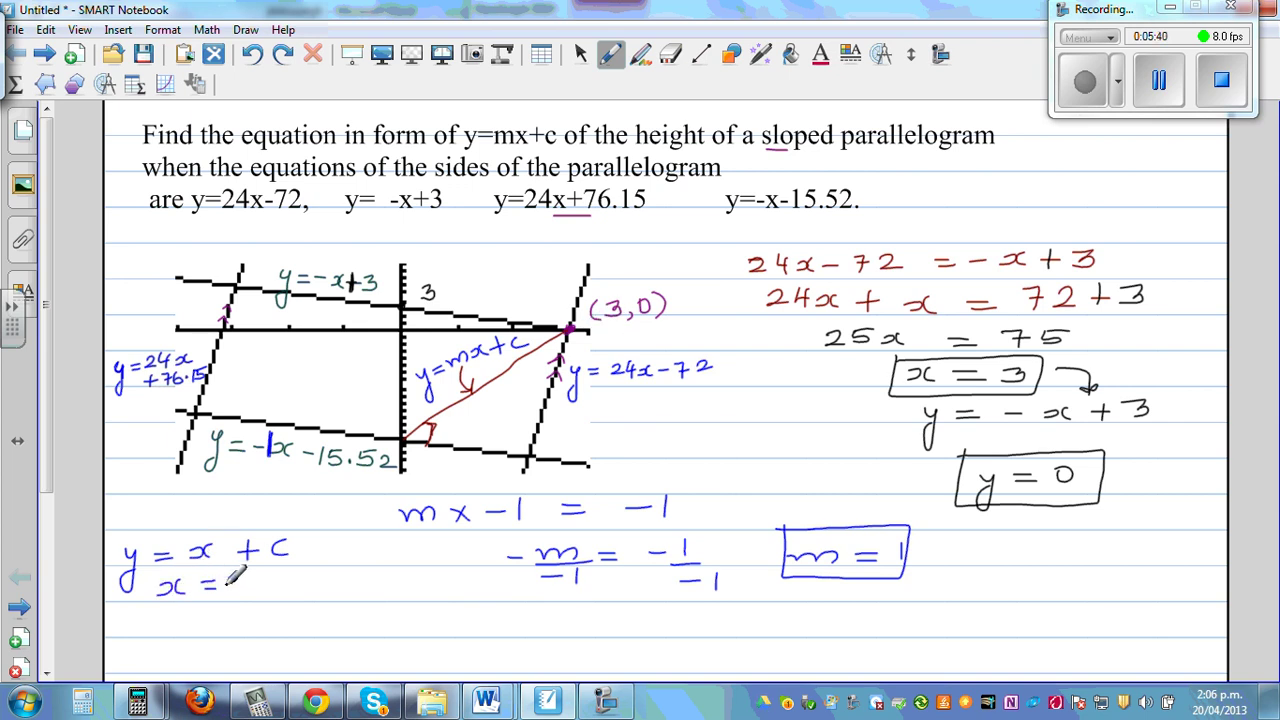
mouse_move(313, 577)
mouse_down()
mouse_move(315, 610)
mouse_move(395, 571)
mouse_up()
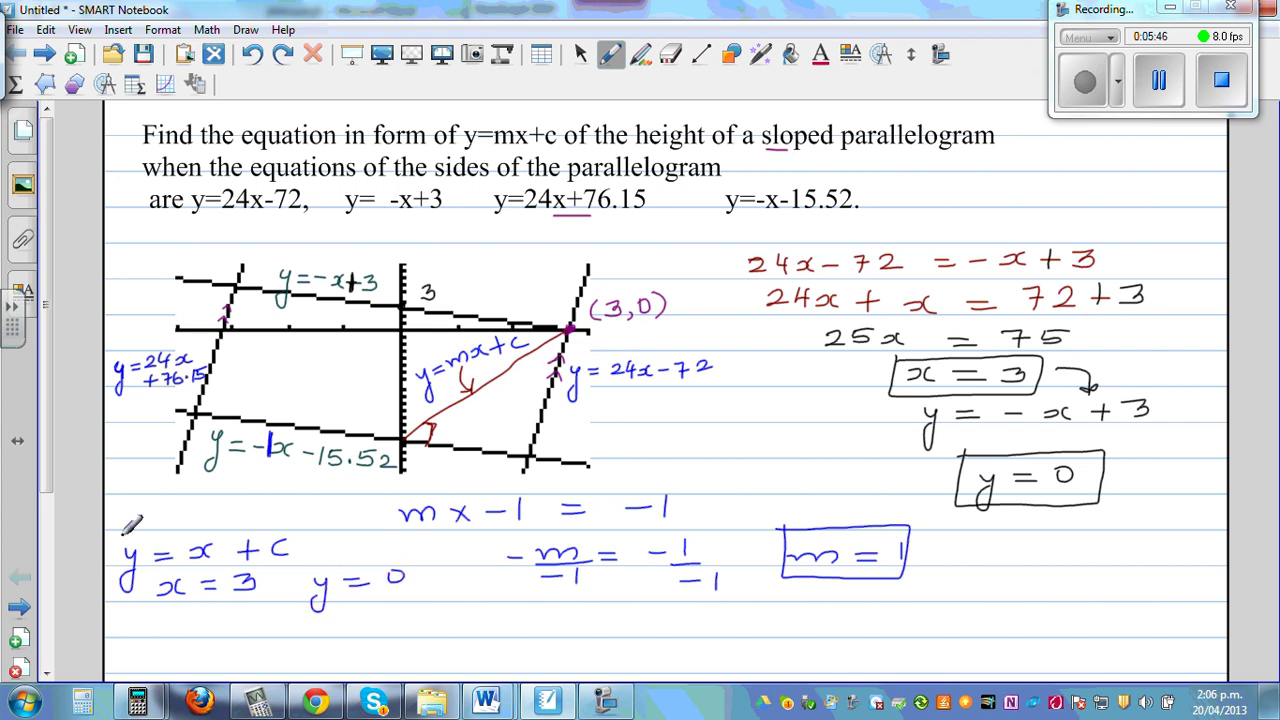
drag(45, 460, 45, 531)
drag(347, 520, 321, 510)
Substitute to get 0 = 3 + c and box c = −3
drag(152, 569, 214, 567)
mouse_move(191, 579)
mouse_down()
mouse_move(256, 568)
mouse_move(292, 578)
mouse_up()
mouse_move(283, 570)
mouse_down()
mouse_move(283, 587)
mouse_move(312, 590)
mouse_move(296, 619)
mouse_up()
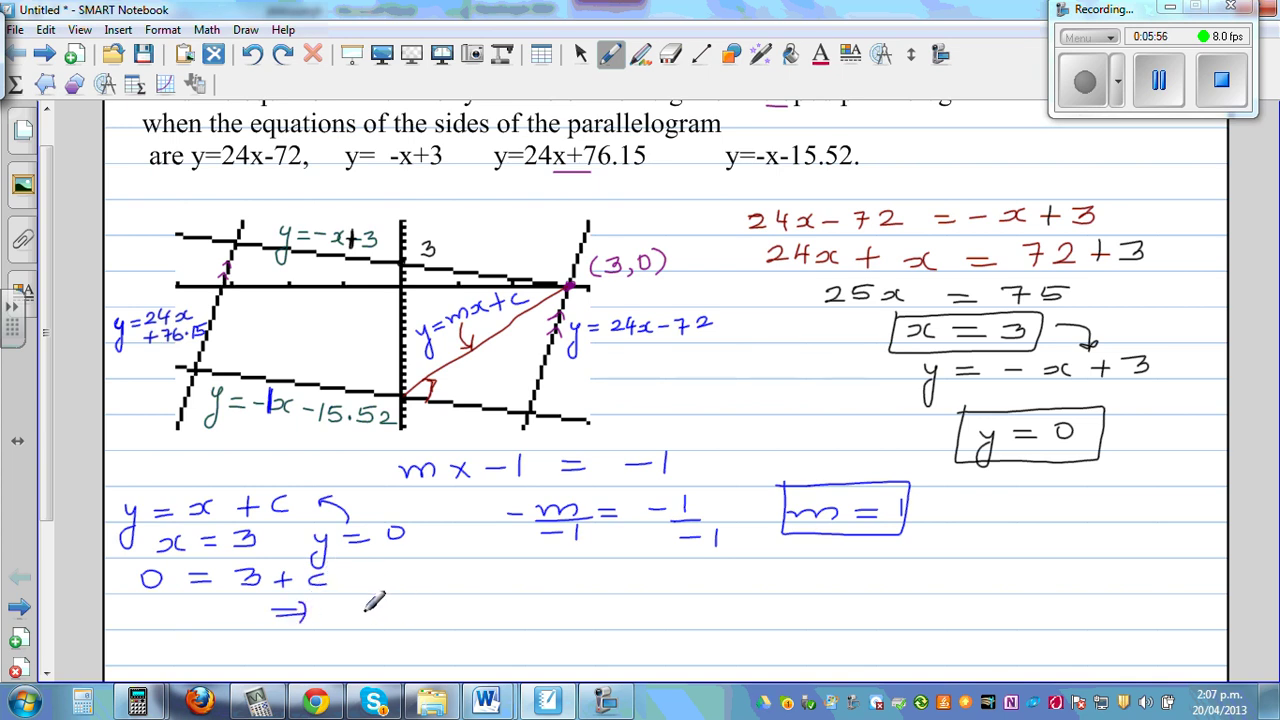
drag(386, 604, 483, 617)
mouse_move(355, 577)
mouse_down()
mouse_move(374, 628)
mouse_move(524, 625)
mouse_move(530, 572)
mouse_move(360, 576)
mouse_up()
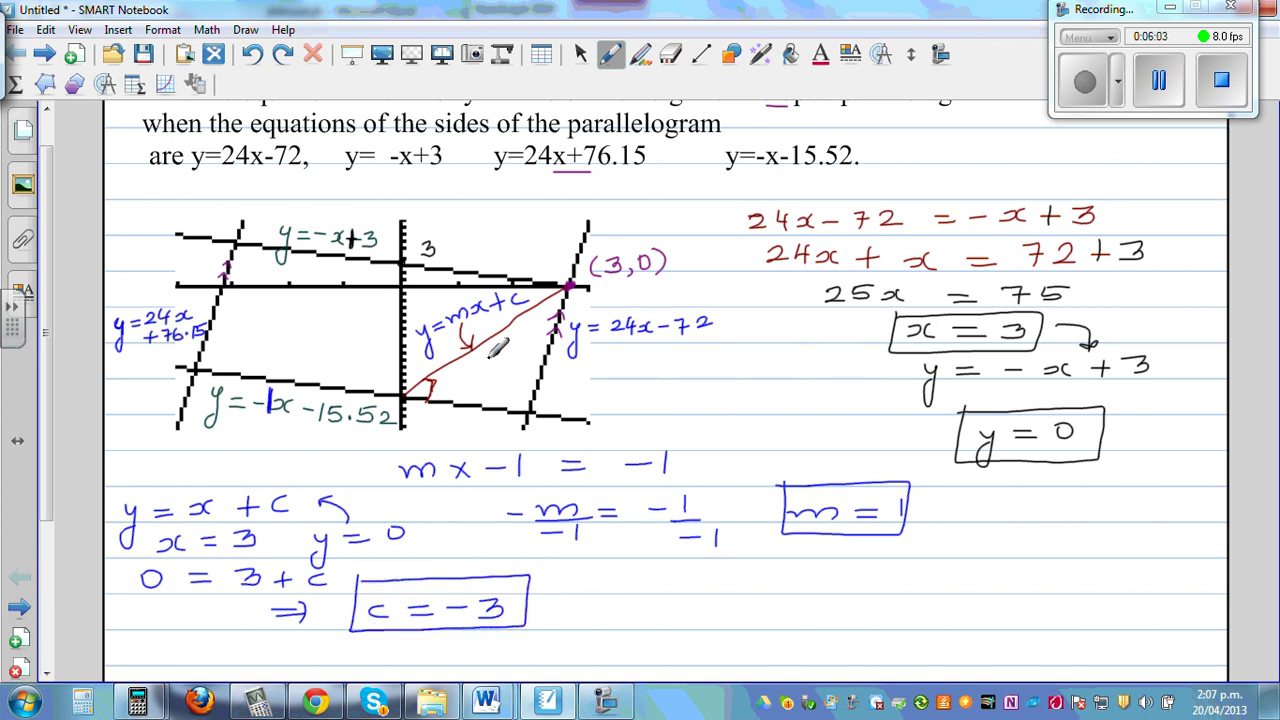
Write and box the final height equation y = x − 3
drag(647, 583, 640, 628)
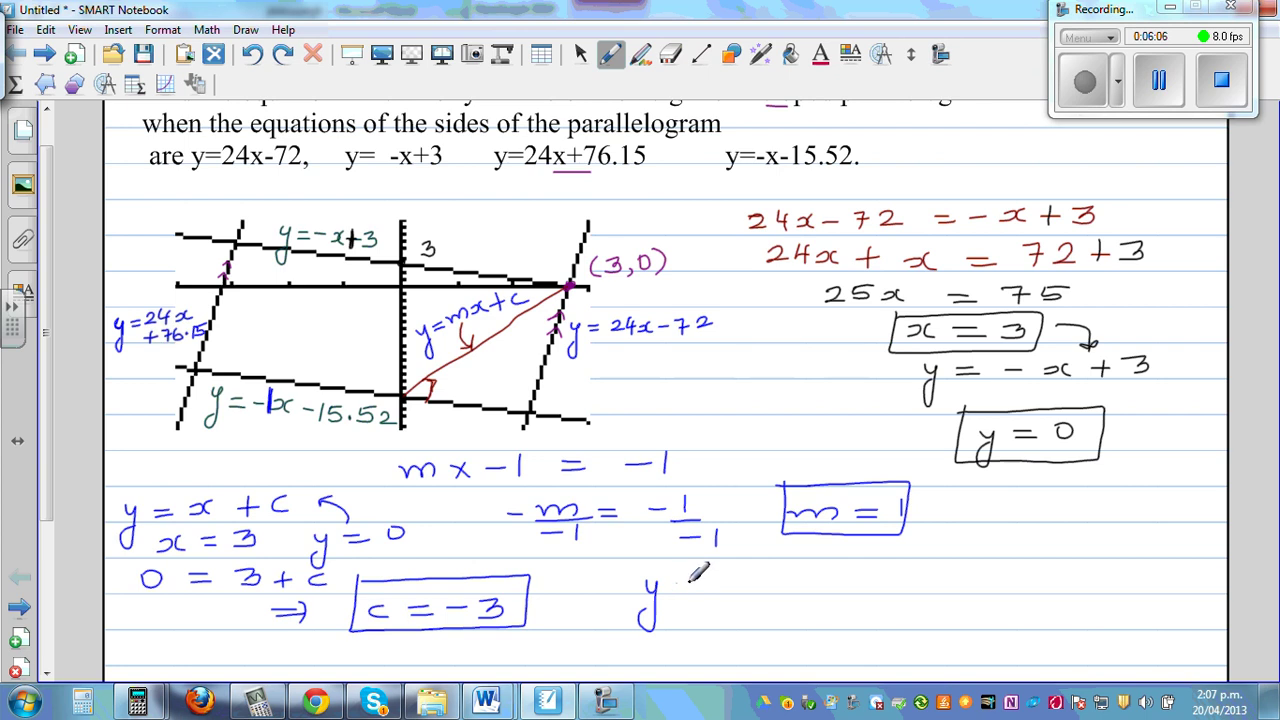
drag(678, 581, 697, 579)
mouse_move(678, 591)
mouse_down()
mouse_move(782, 581)
mouse_move(800, 592)
mouse_up()
mouse_move(636, 558)
mouse_down()
mouse_move(630, 612)
mouse_move(745, 602)
mouse_move(832, 568)
mouse_move(658, 558)
mouse_up()
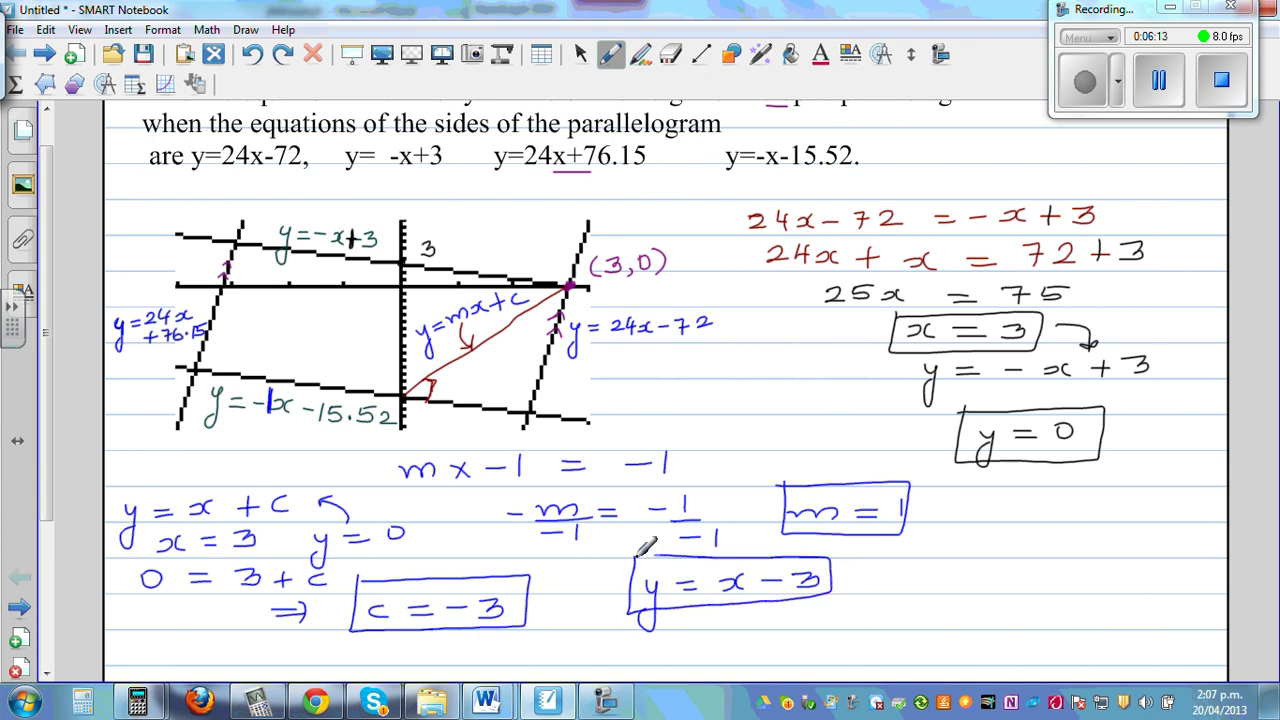
click(137, 700)
Enter Y1 = X−3 in the Casio graph list and draw it with 24X−72 and −X+3
click(325, 615)
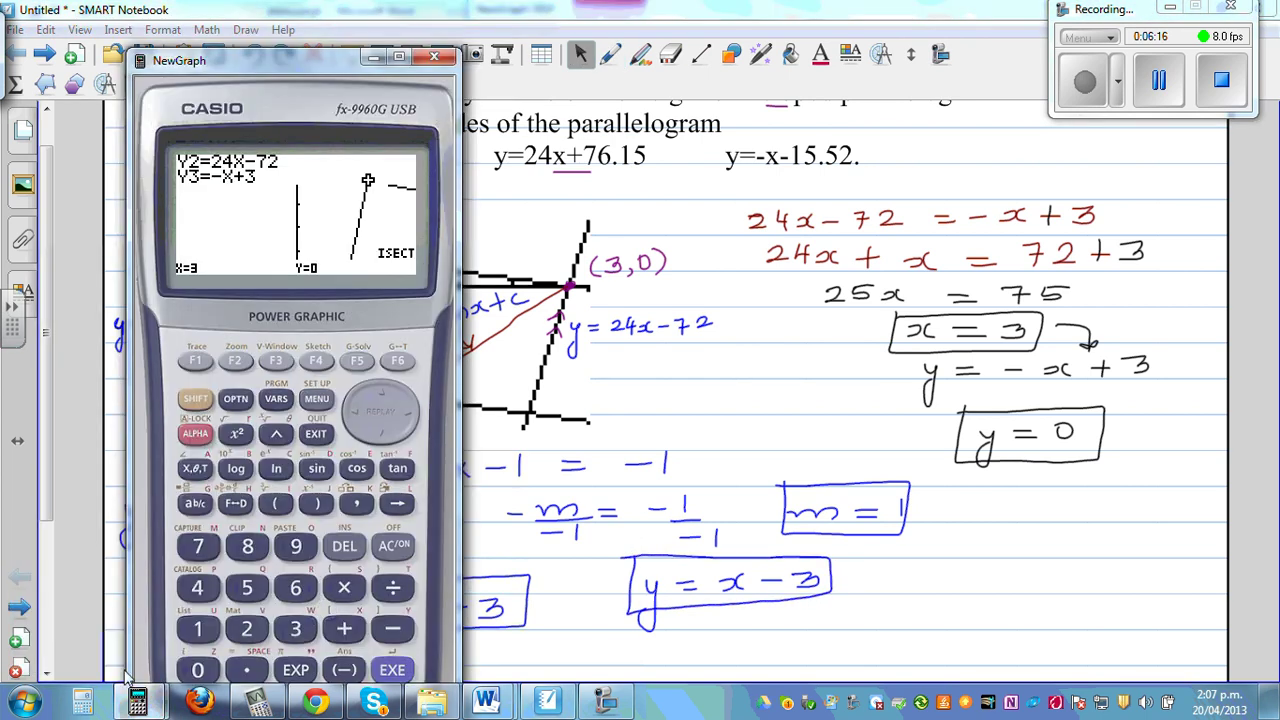
click(210, 640)
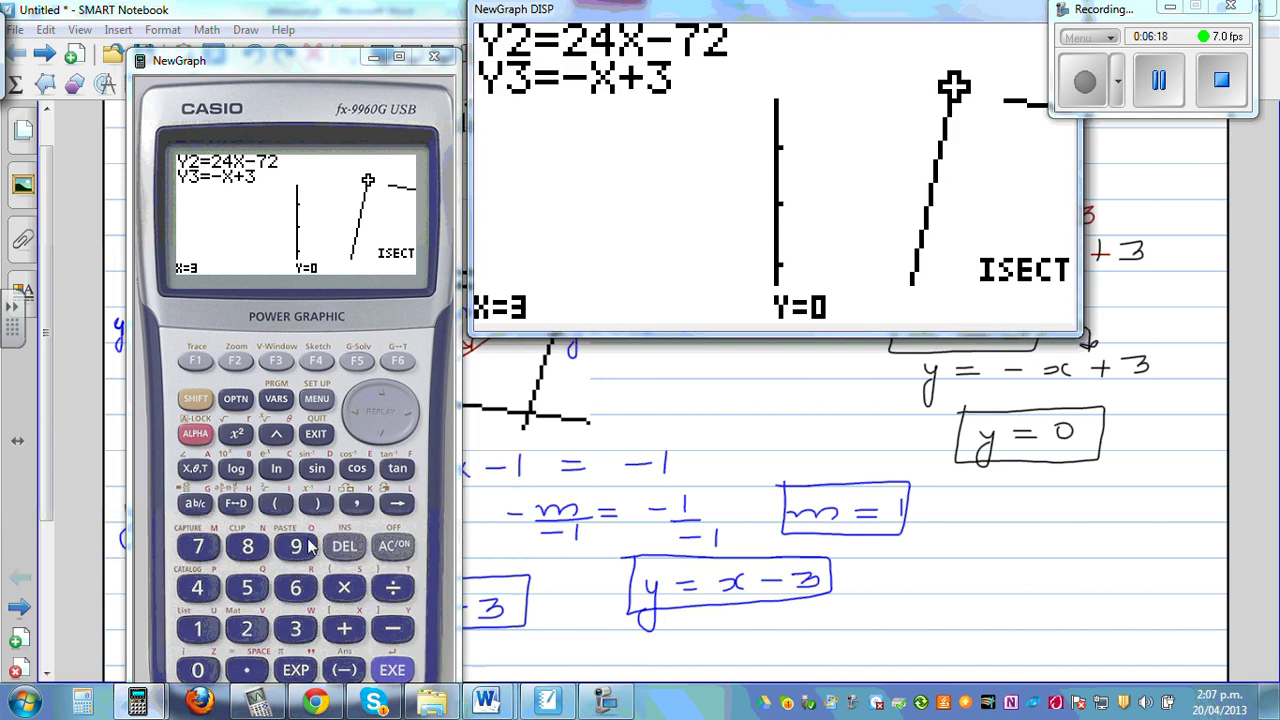
click(316, 436)
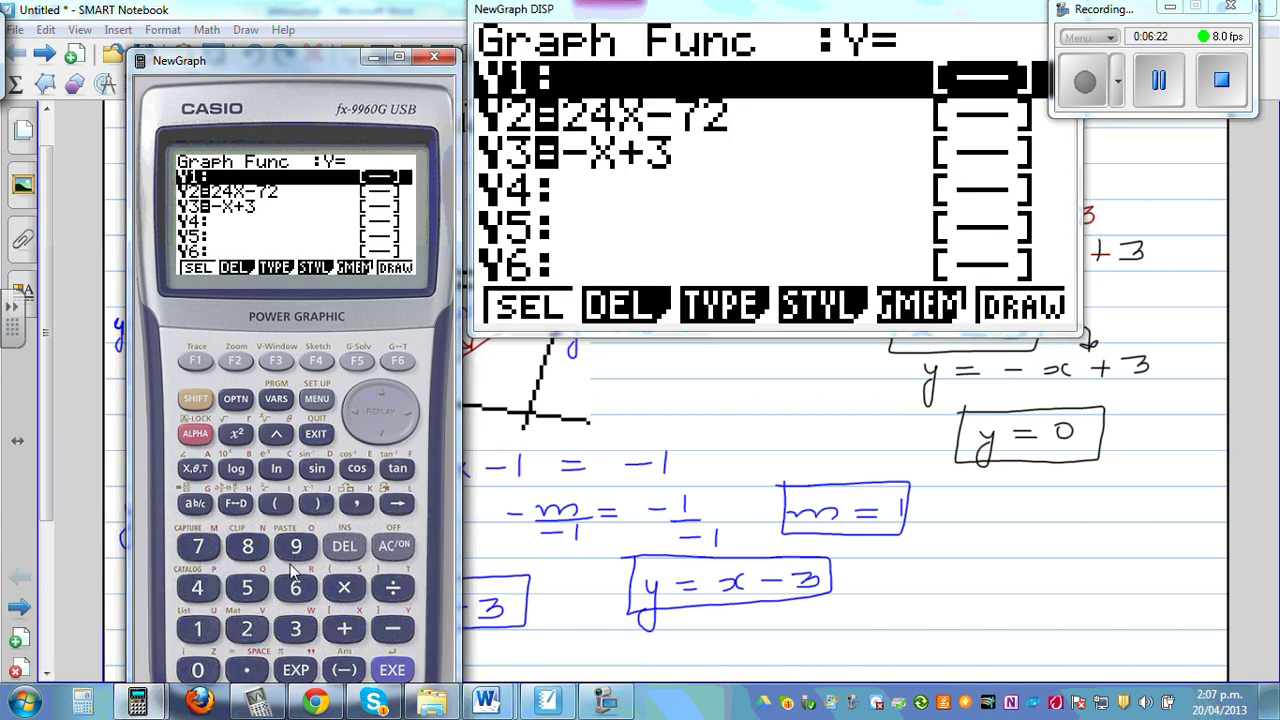
click(197, 470)
click(393, 628)
click(296, 632)
click(393, 670)
click(395, 670)
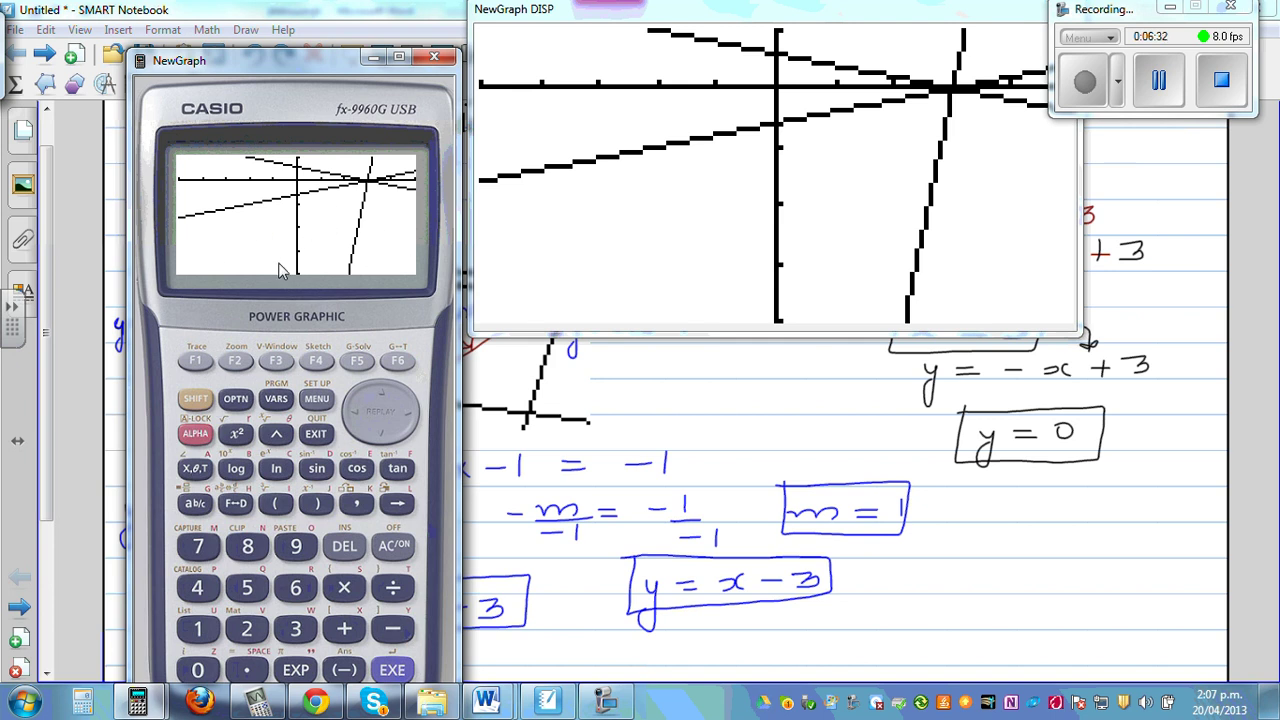
click(676, 428)
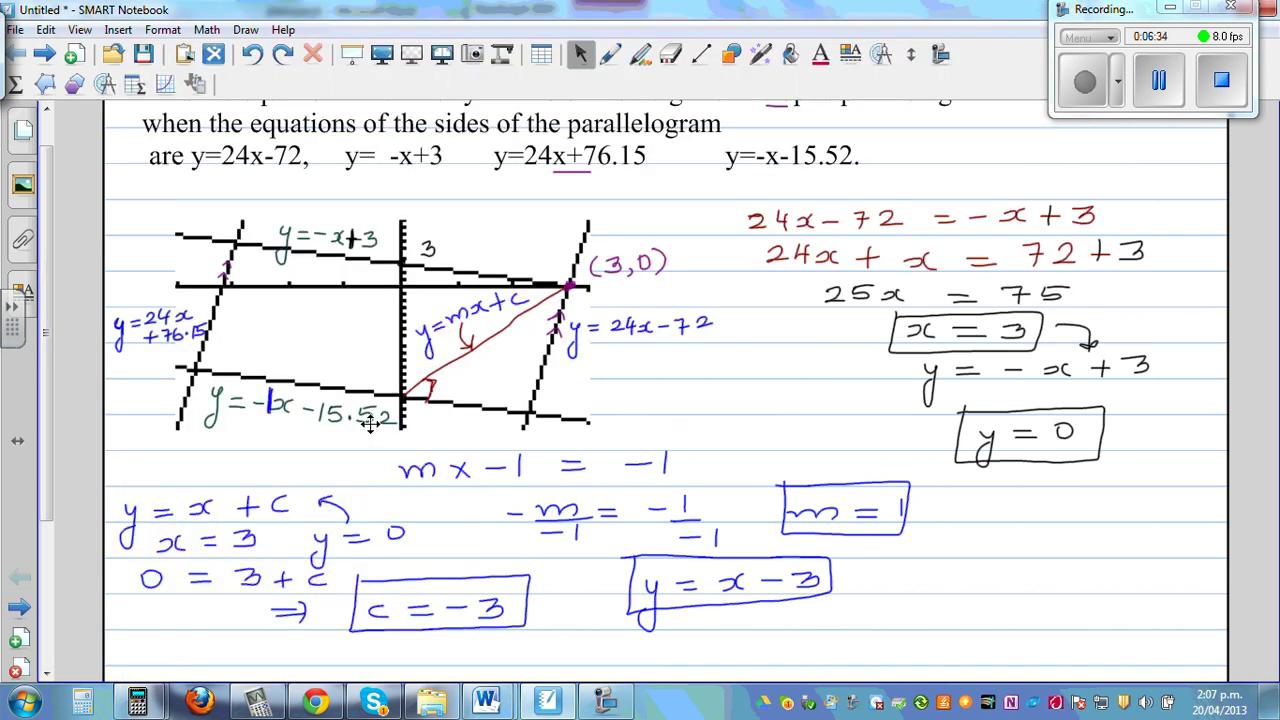
Restore the Casio emulator and move to the empty Y4 line of the graph list
mouse_move(137, 700)
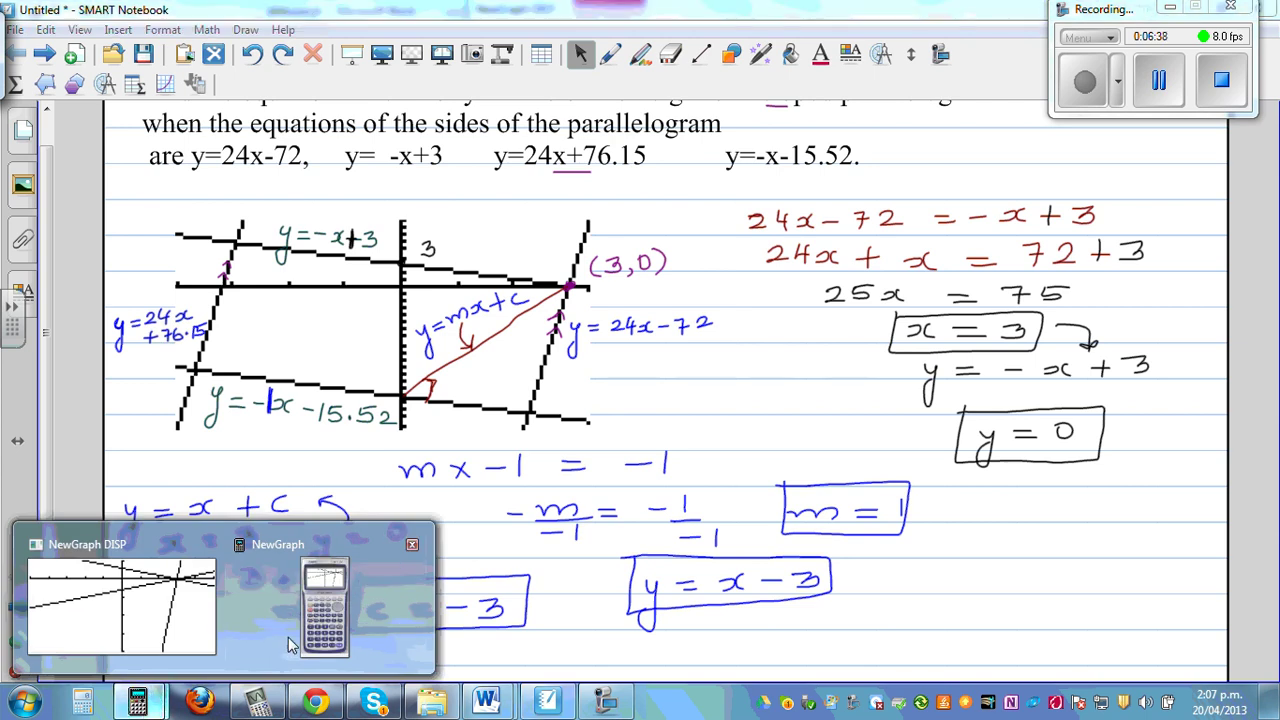
click(330, 635)
mouse_move(137, 700)
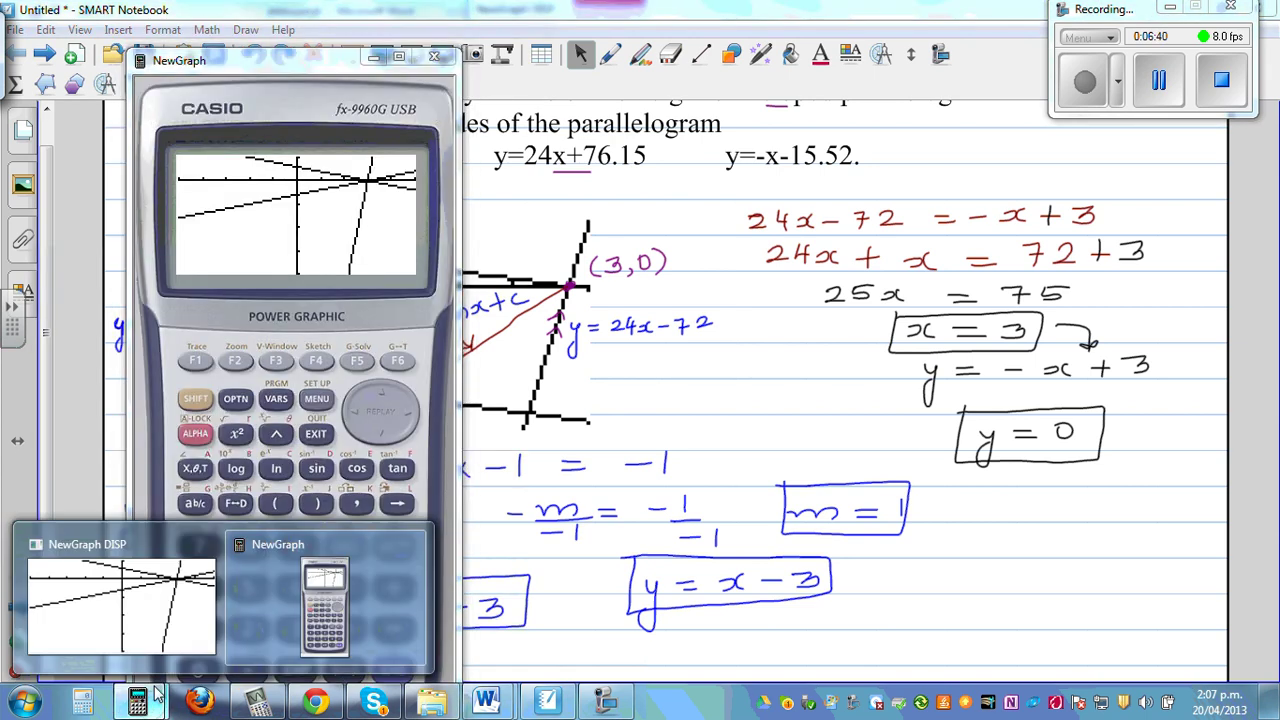
click(118, 645)
click(316, 432)
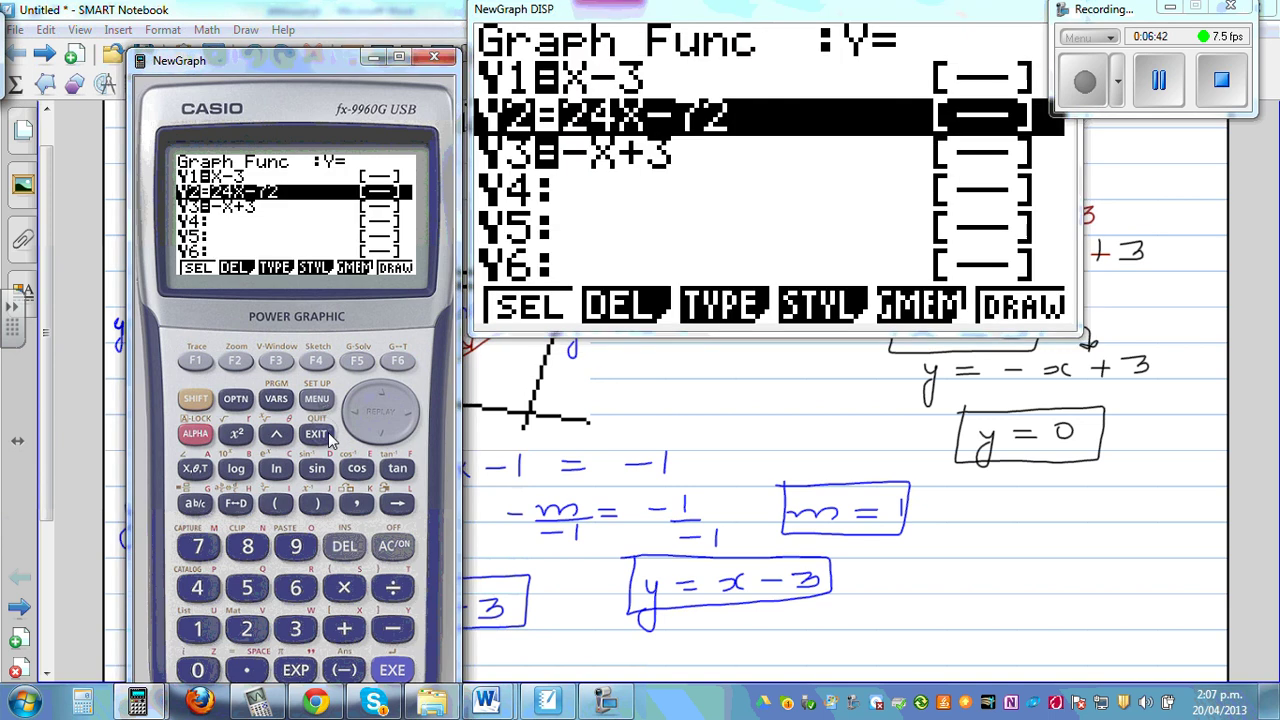
click(393, 445)
click(394, 447)
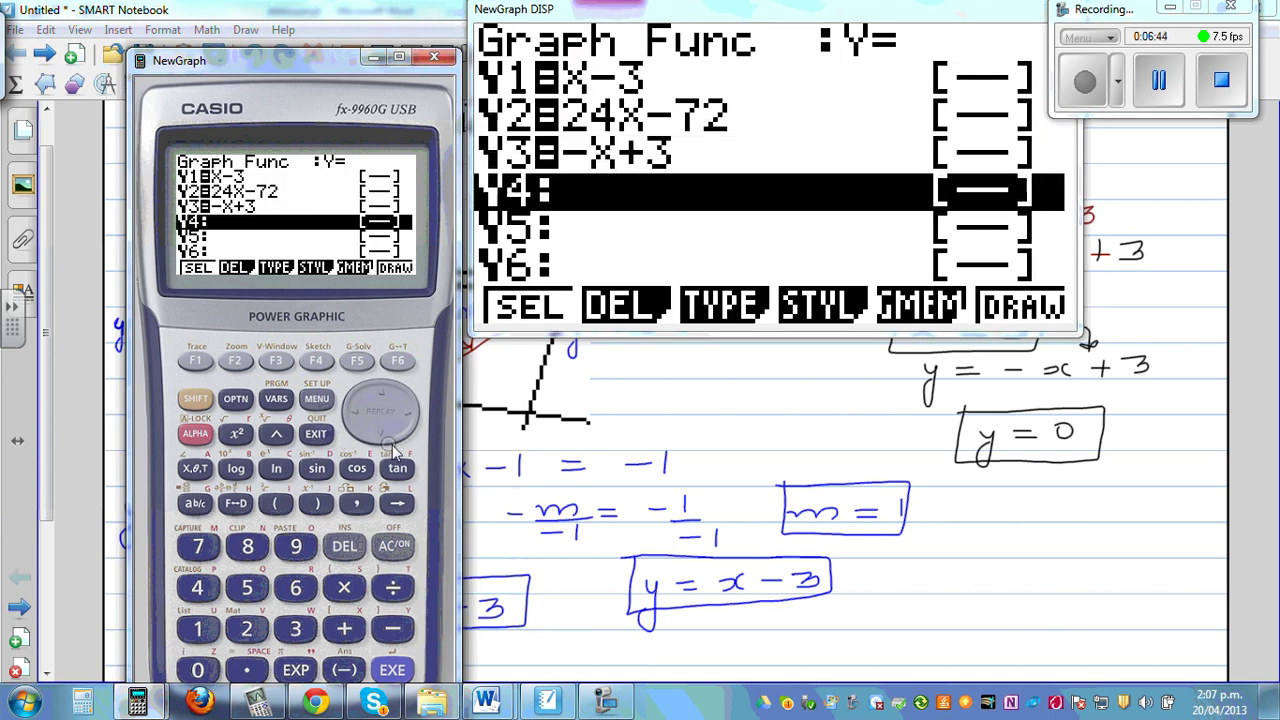
Enter Y4 = −X−15.52, graph it, and pan right to show all four lines
click(393, 630)
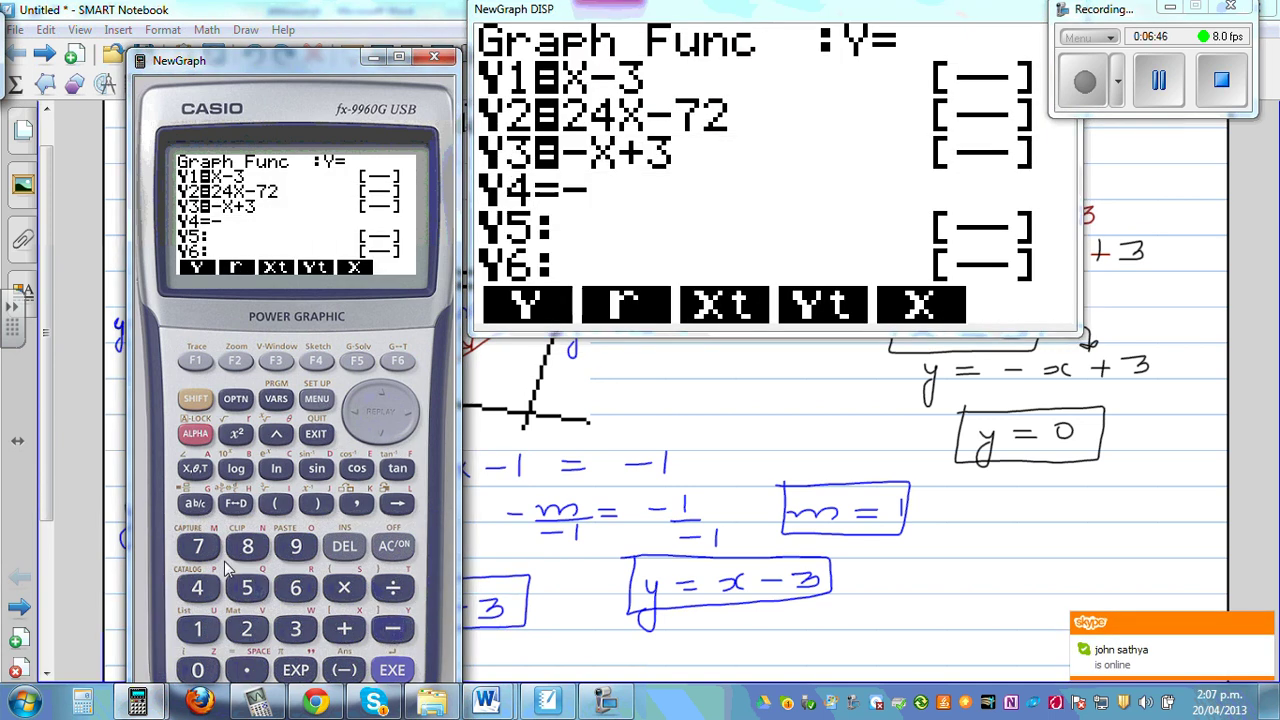
click(196, 468)
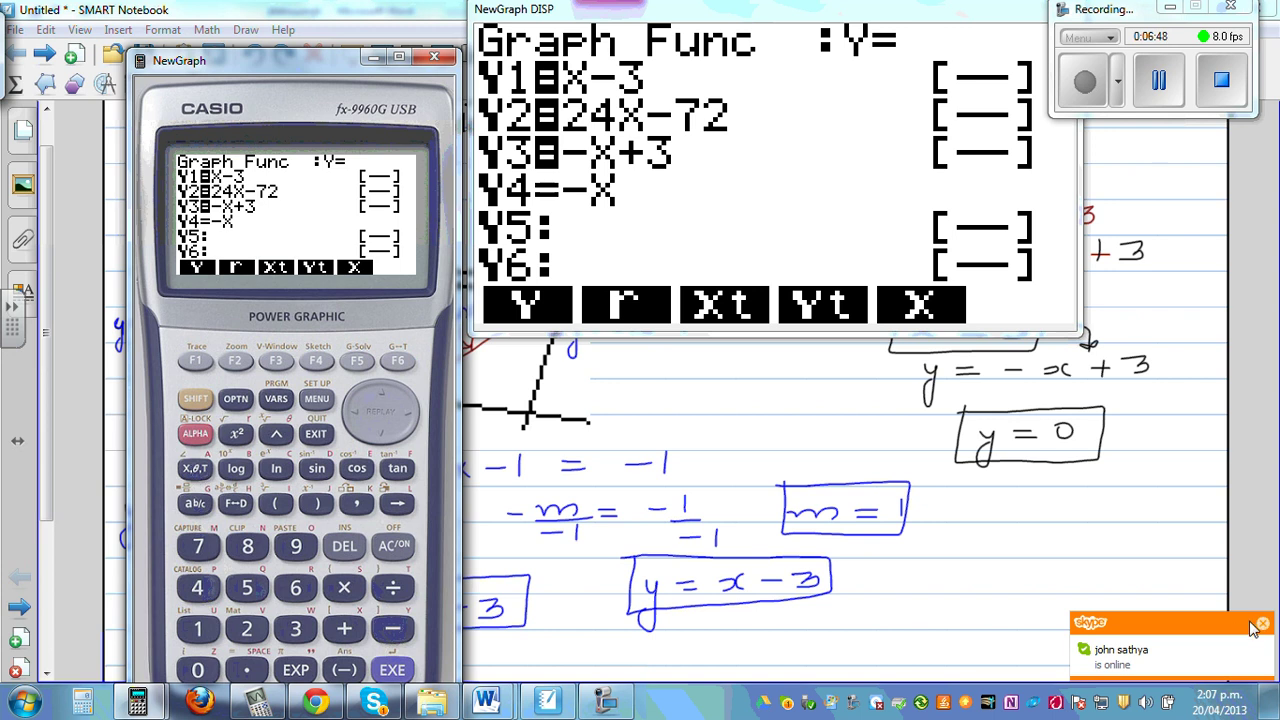
click(392, 629)
click(197, 629)
click(247, 588)
click(246, 670)
click(247, 588)
click(247, 629)
click(392, 670)
click(392, 670)
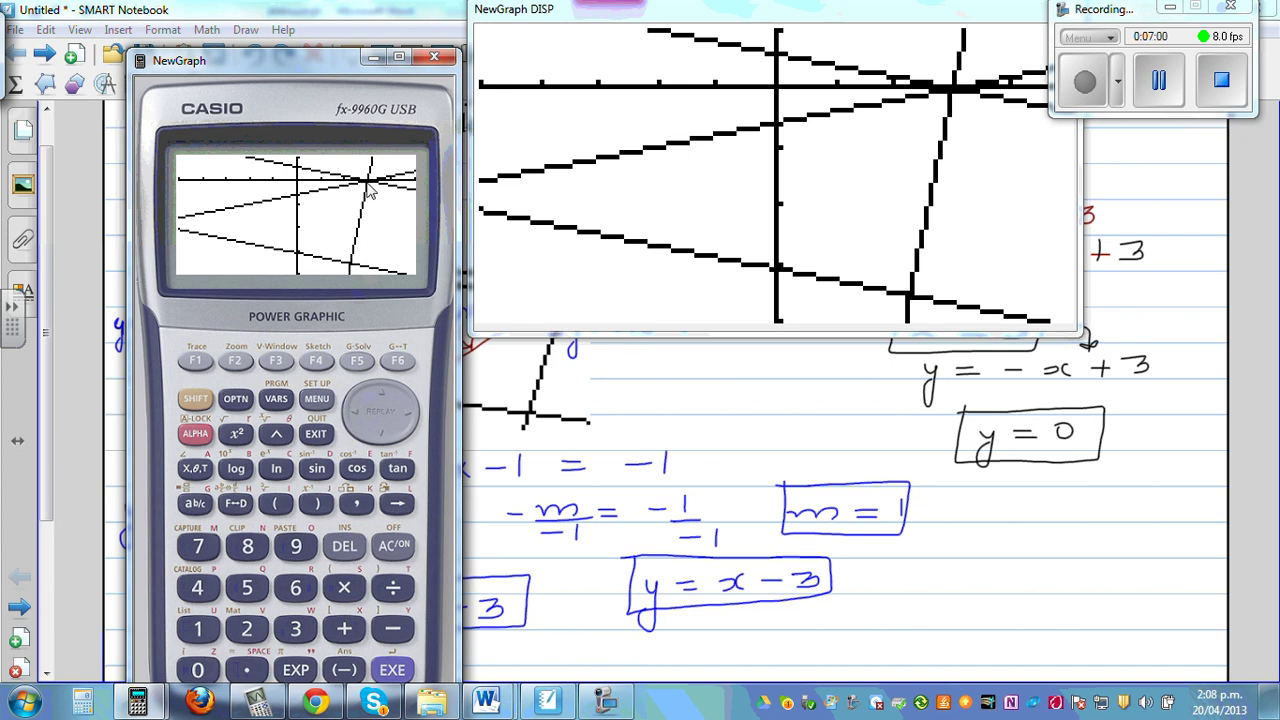
click(410, 420)
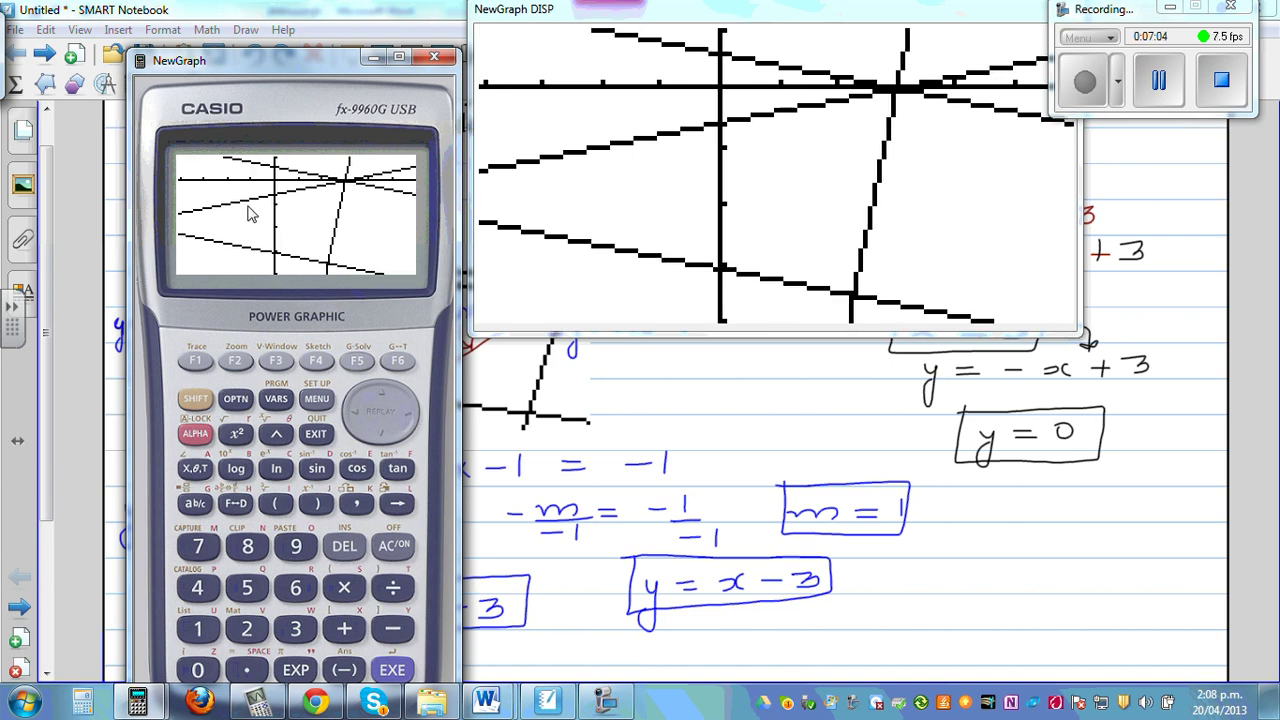